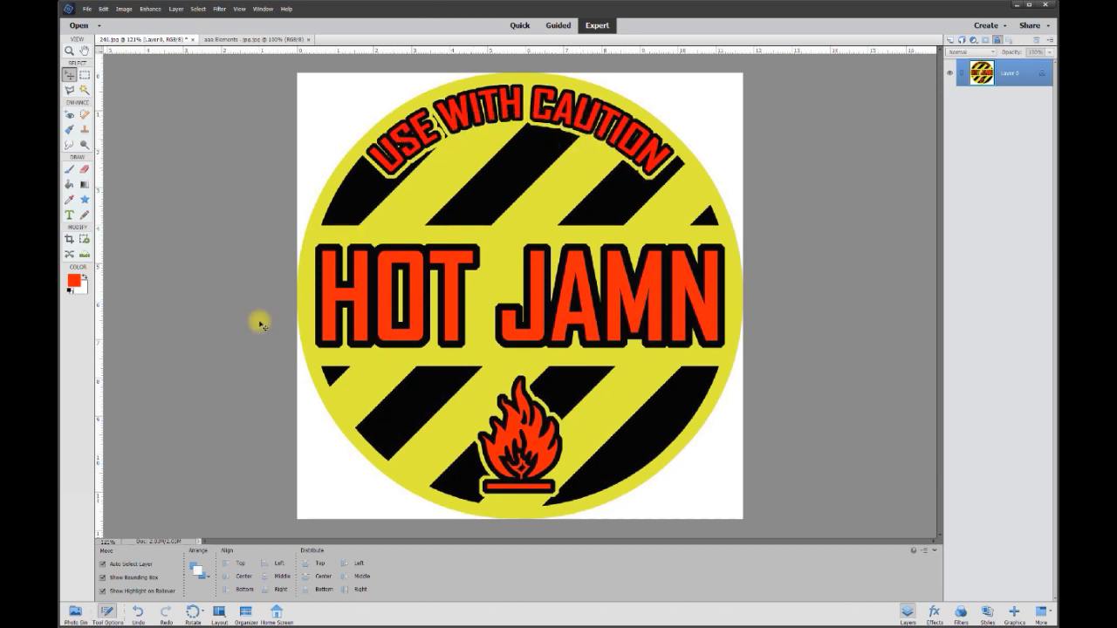
- Add the text "USE WITH CAUTION" on the stripes just above the HOT JAMN lettering
click(69, 216)
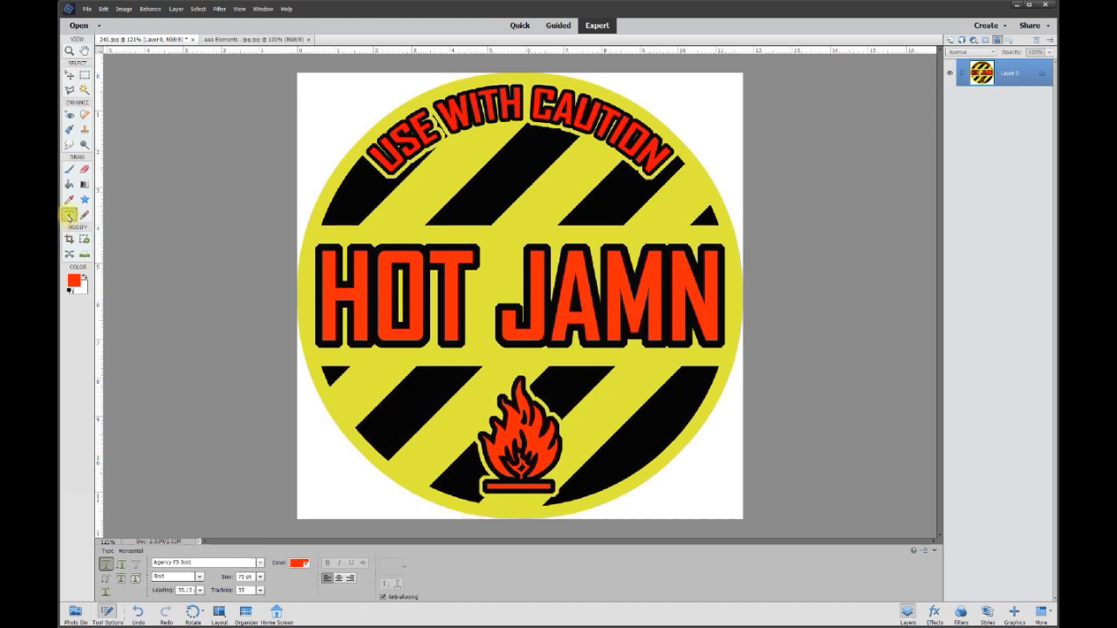
click(385, 239)
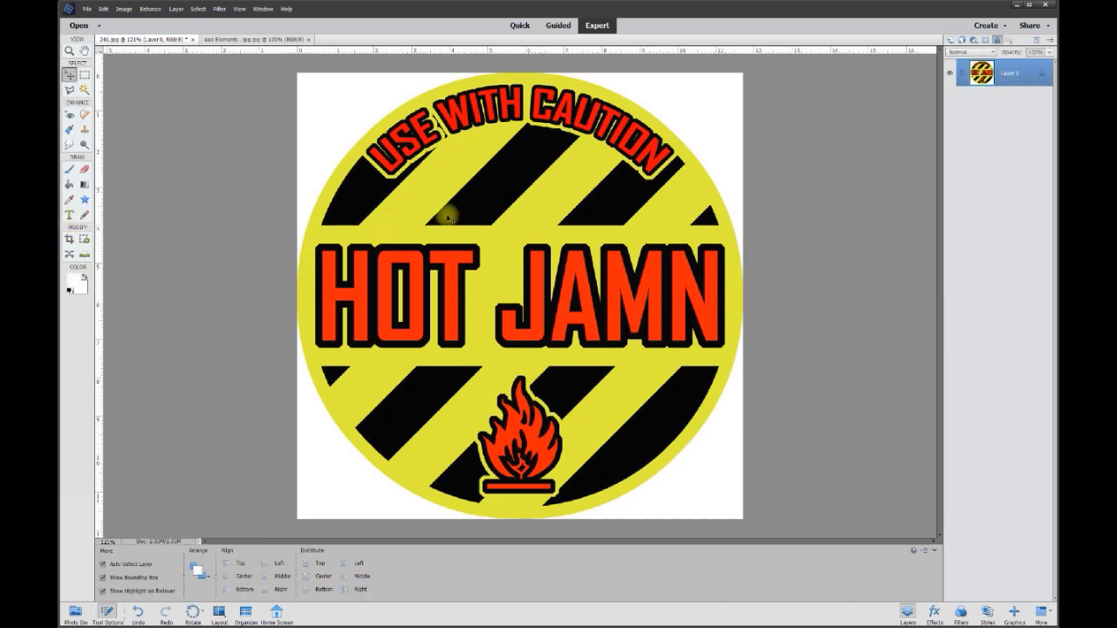
click(71, 218)
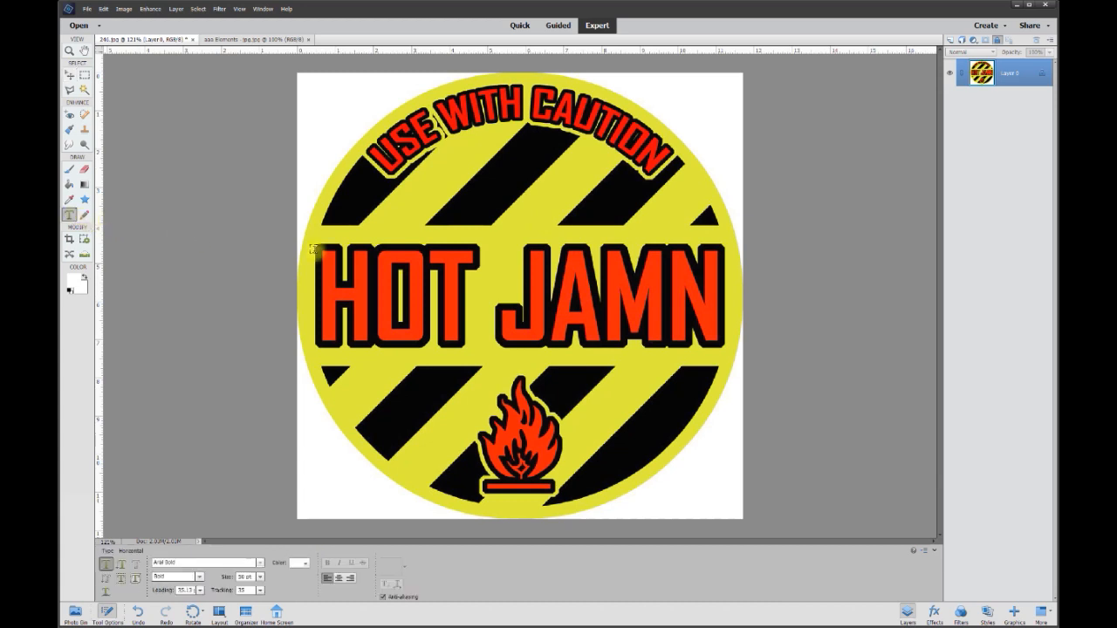
click(362, 222)
text(USE WITH CAUTION)
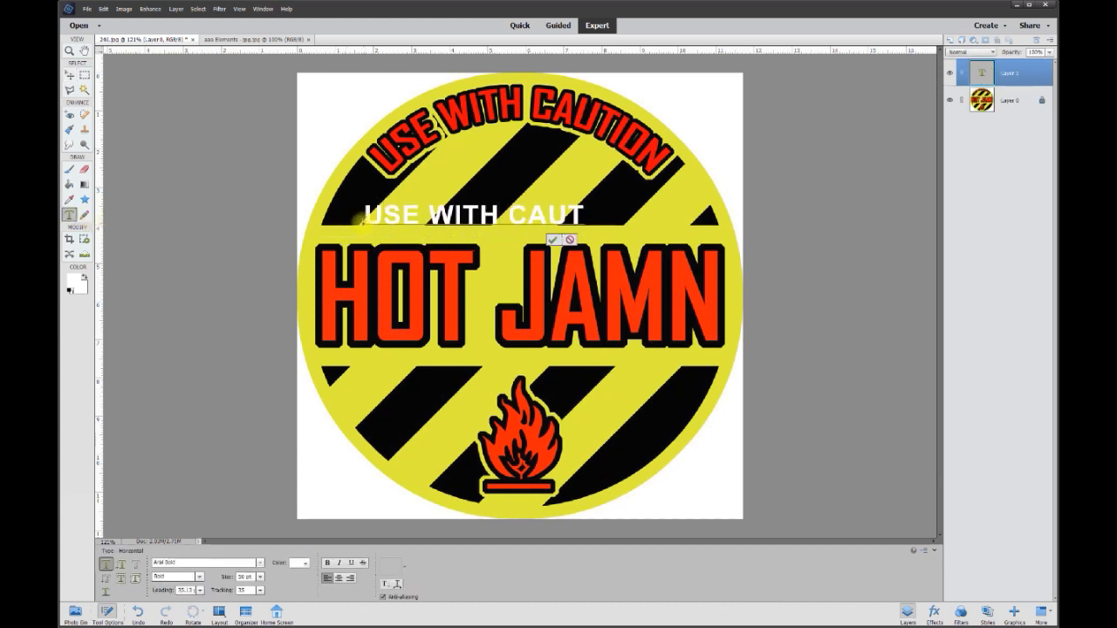
click(602, 242)
key(v)
drag(597, 212, 605, 209)
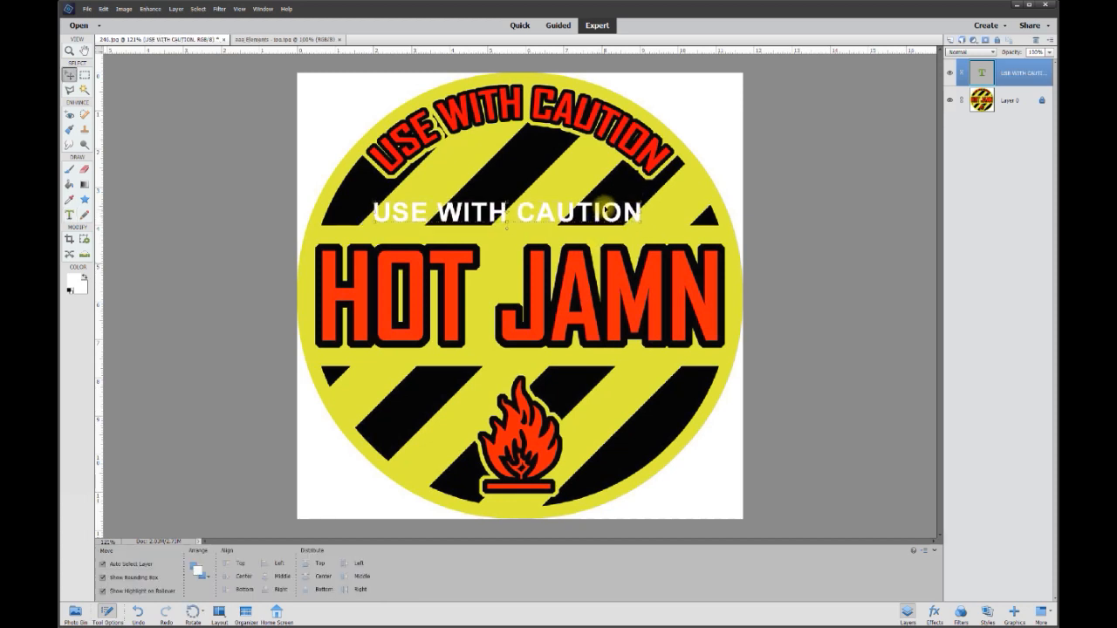
- Change the new USE WITH CAUTION text to the Agency FB Bold font and shift it slightly toward the label's centre
double_click(600, 206)
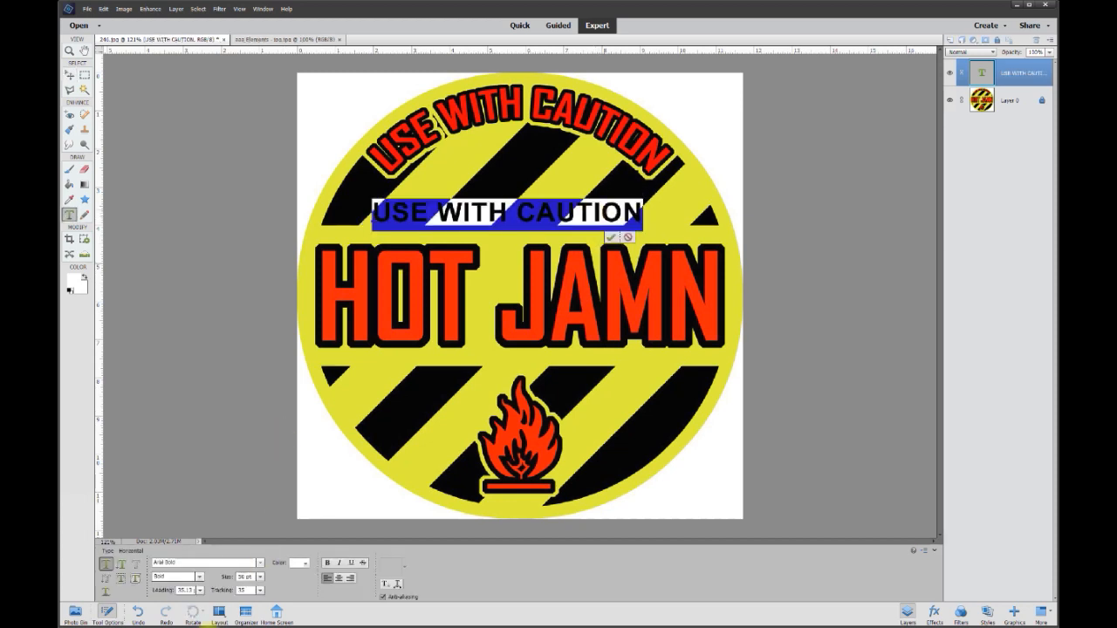
click(259, 562)
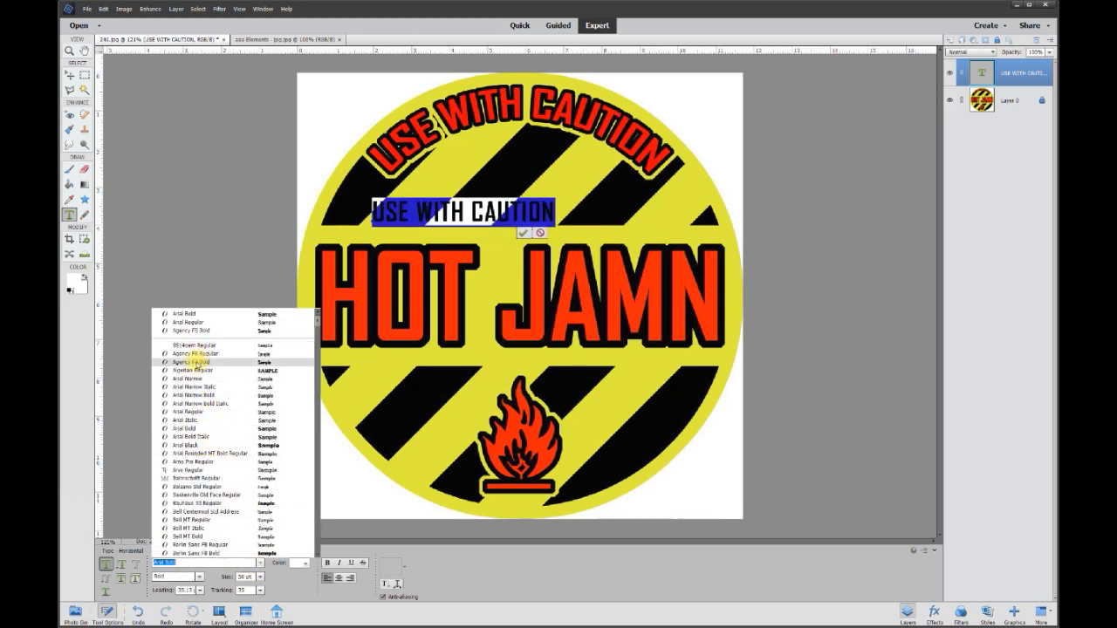
click(194, 361)
click(523, 235)
drag(504, 206, 531, 211)
- Set the new text's size to 75 pt and centre it above HOT JAMN
double_click(531, 211)
click(244, 577)
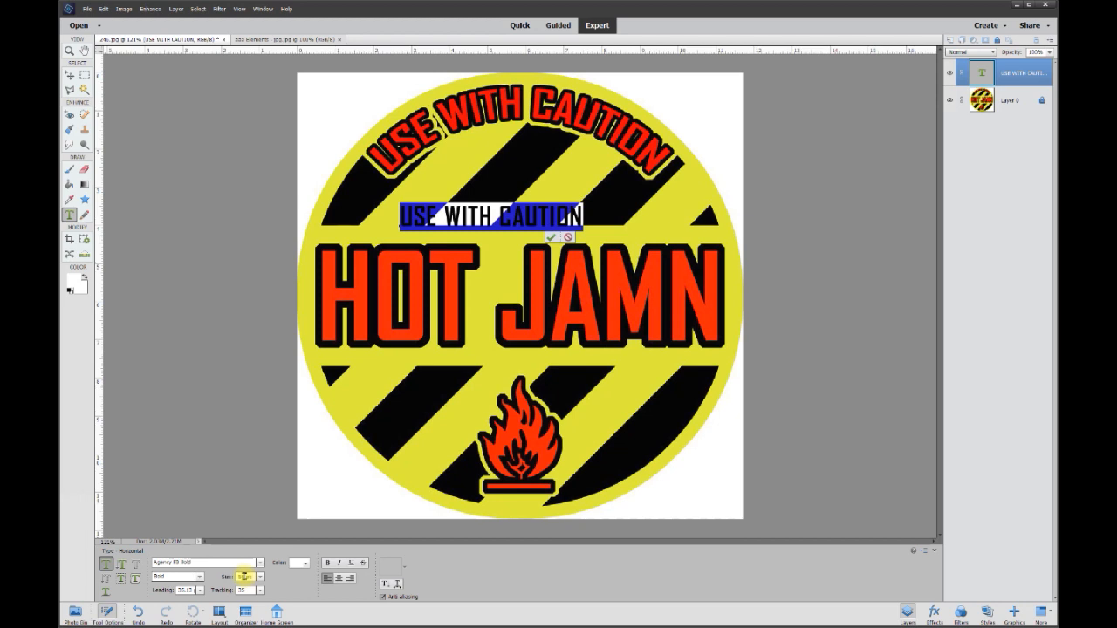
text(75)
key(Return)
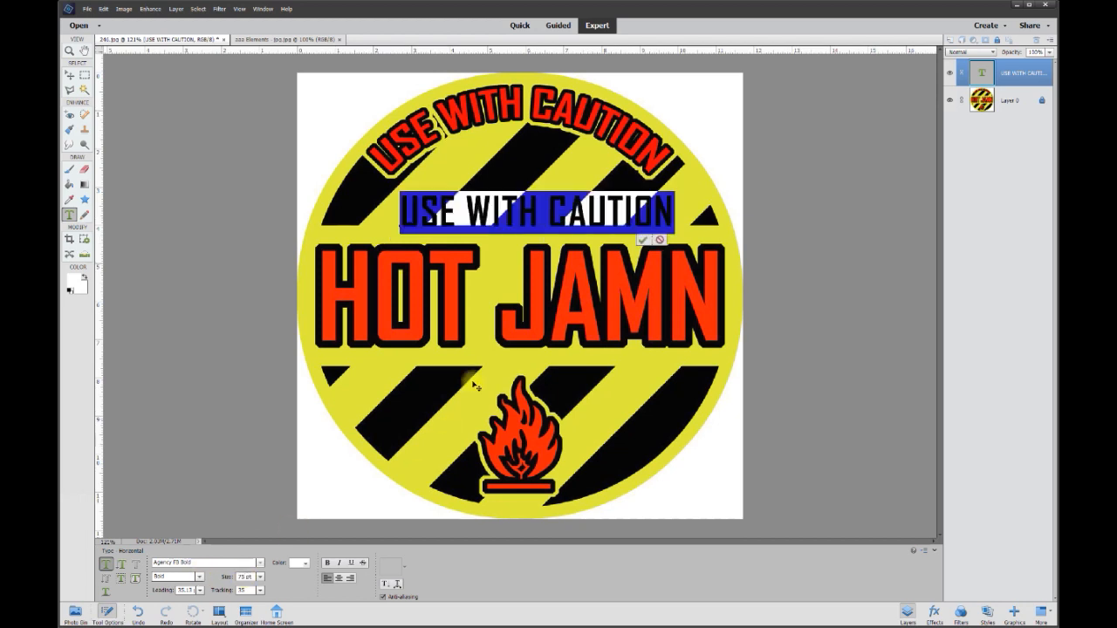
click(644, 238)
key(v)
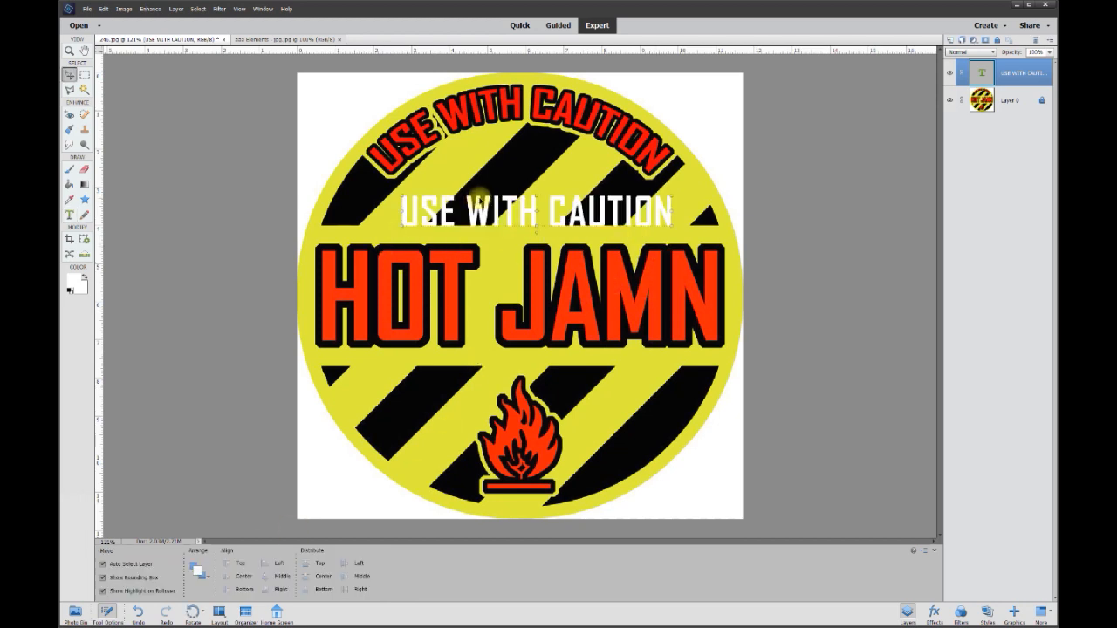
mouse_move(488, 201)
mouse_down()
mouse_move(472, 174)
mouse_move(469, 209)
mouse_up()
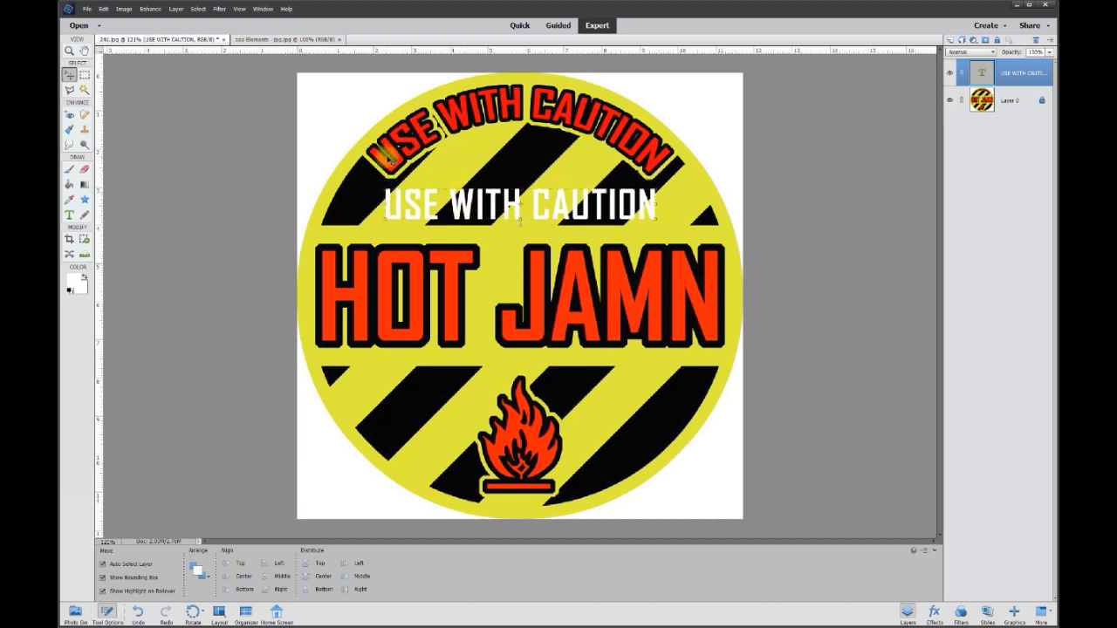
double_click(467, 215)
click(303, 563)
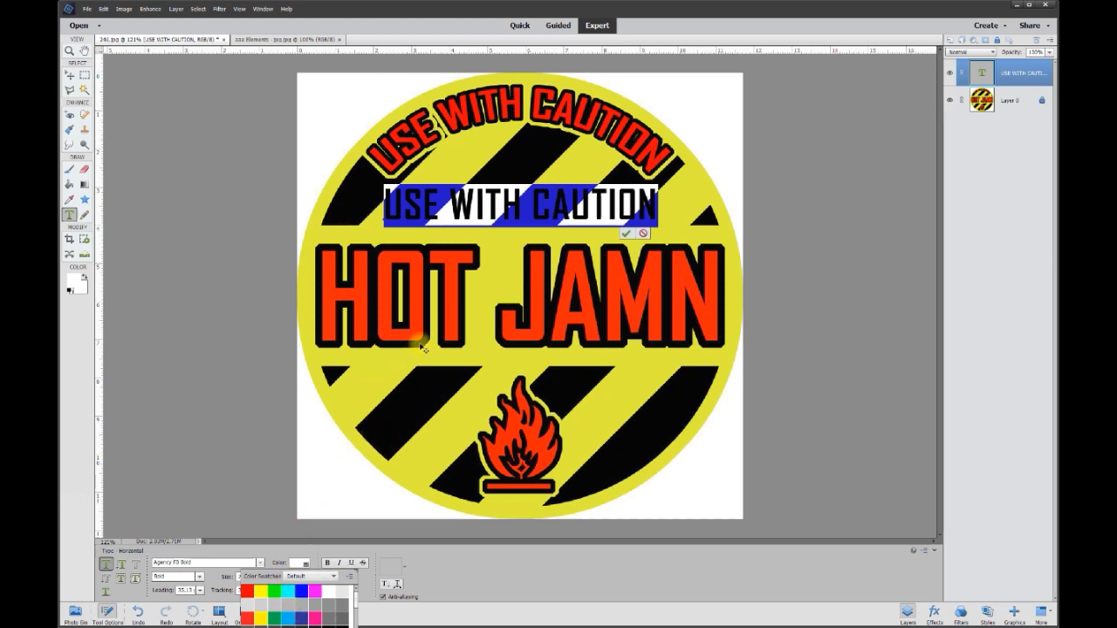
click(249, 317)
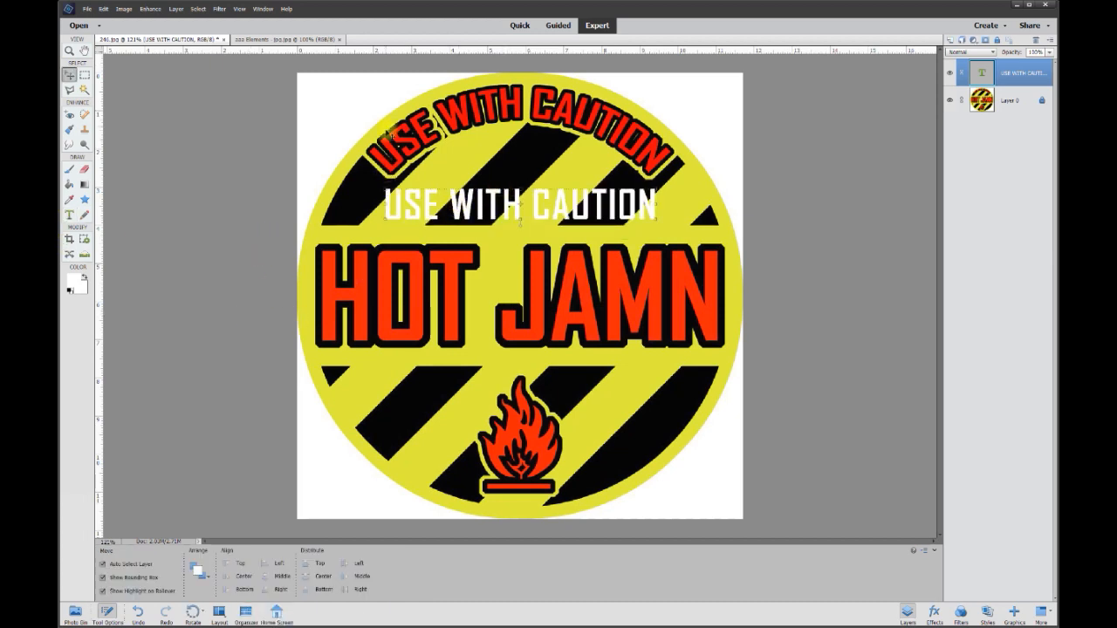
- Recolour the new text with the orange-red sampled from the label's lettering and move it slightly upward
click(70, 201)
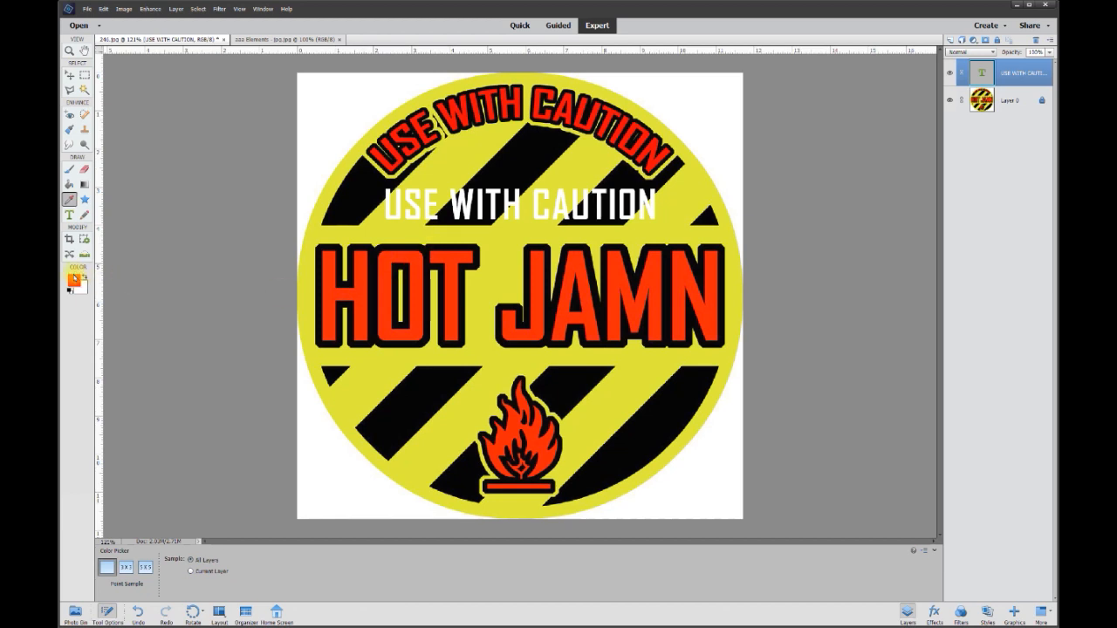
click(71, 76)
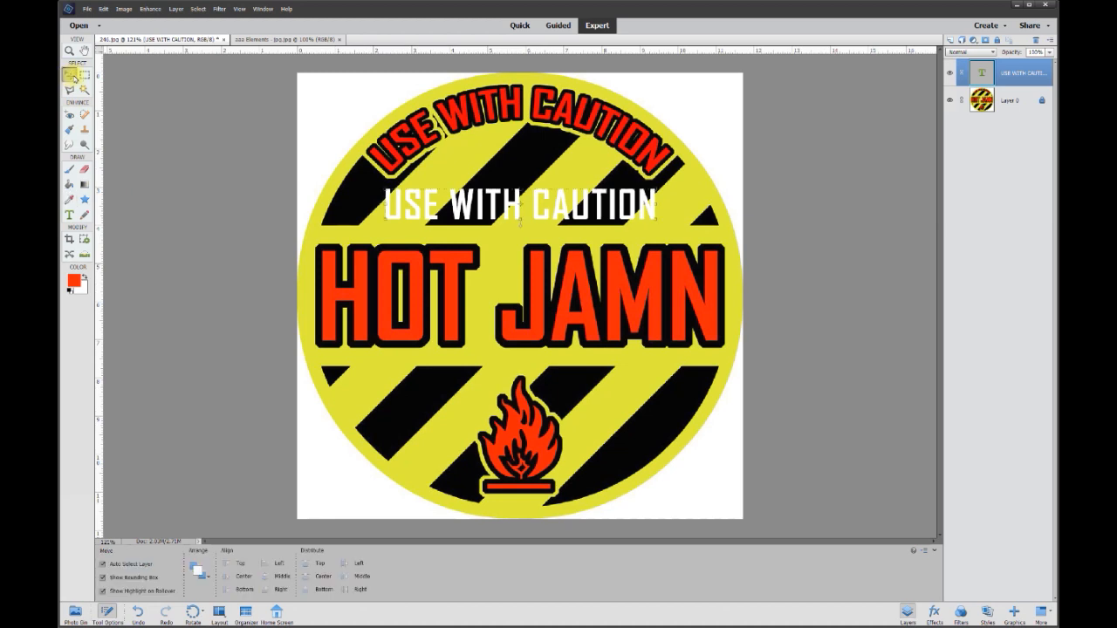
double_click(509, 208)
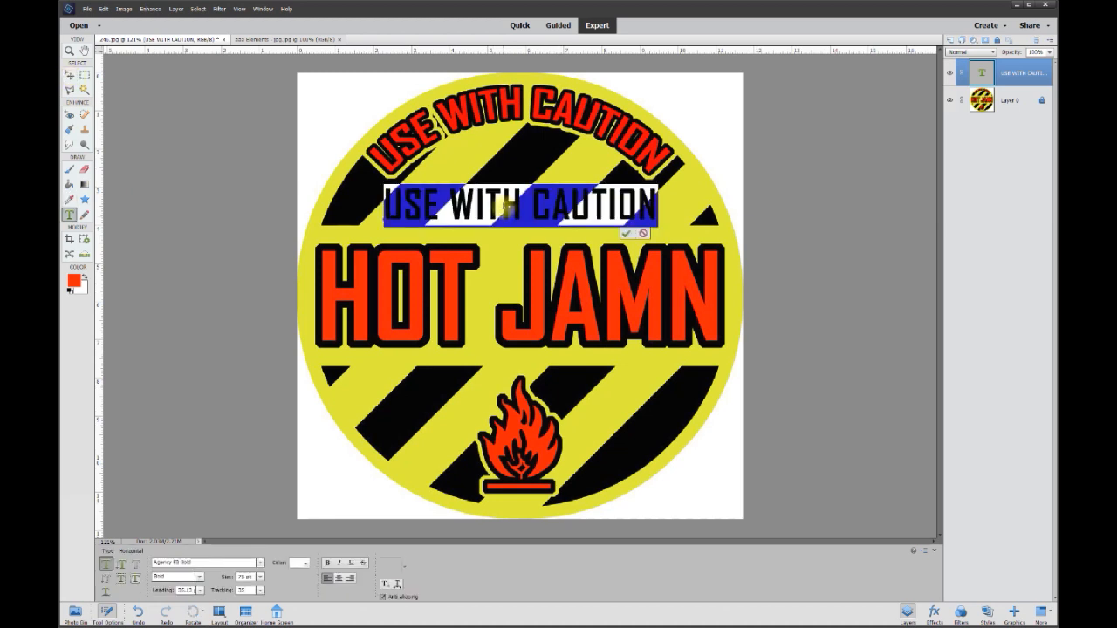
click(74, 282)
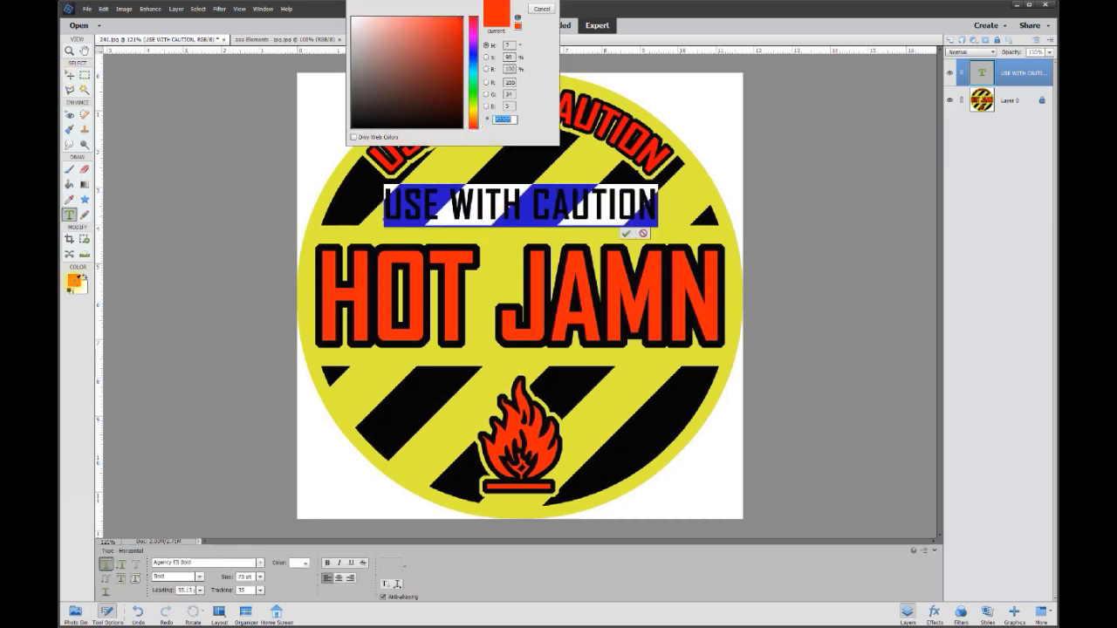
drag(454, 1, 237, 71)
click(325, 88)
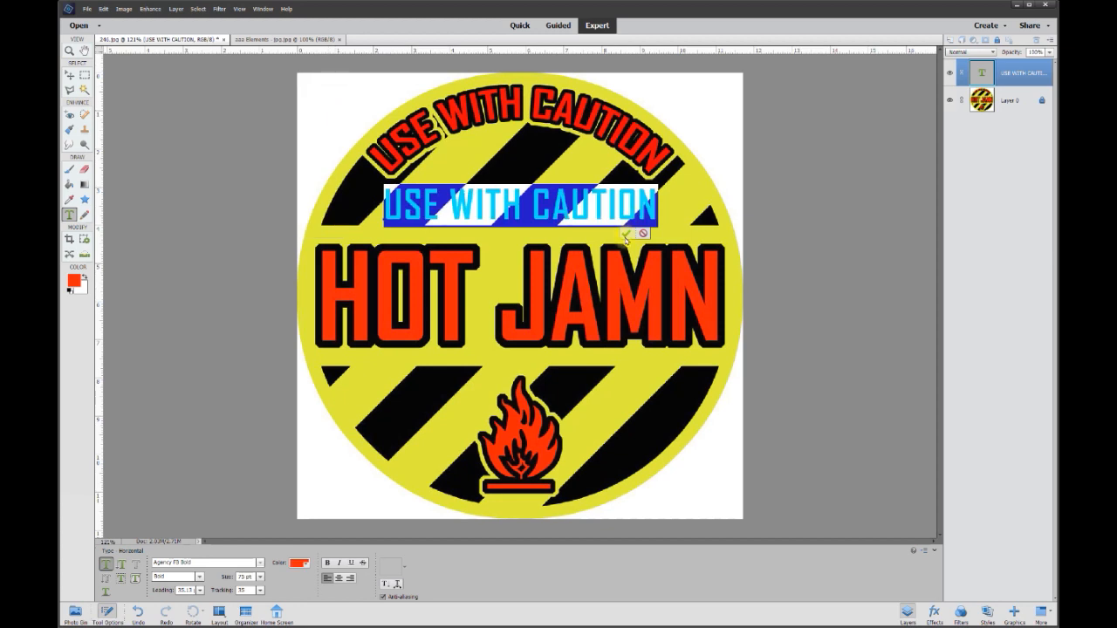
click(625, 233)
drag(514, 204, 521, 193)
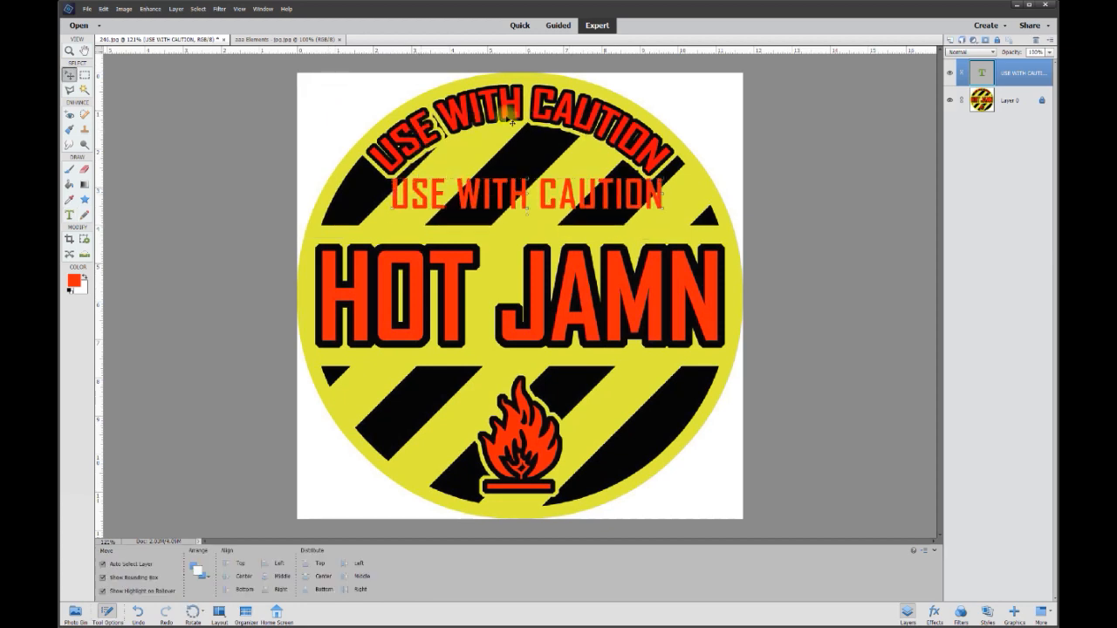
- Warp the new USE WITH CAUTION text with the horizontal Arc style at a bend of about 50%
double_click(543, 197)
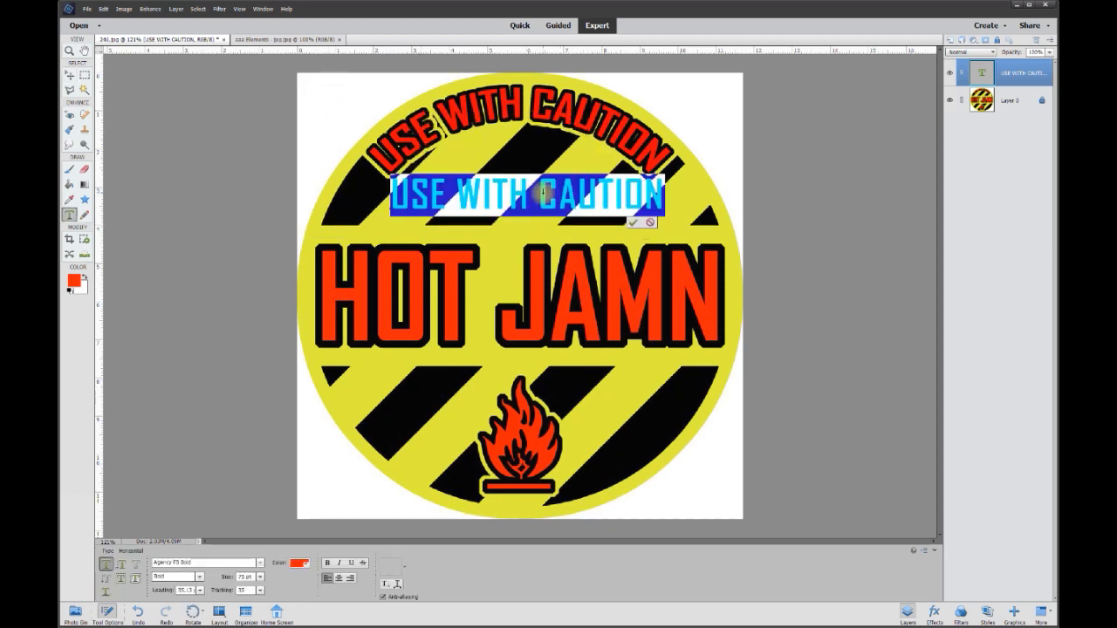
click(398, 584)
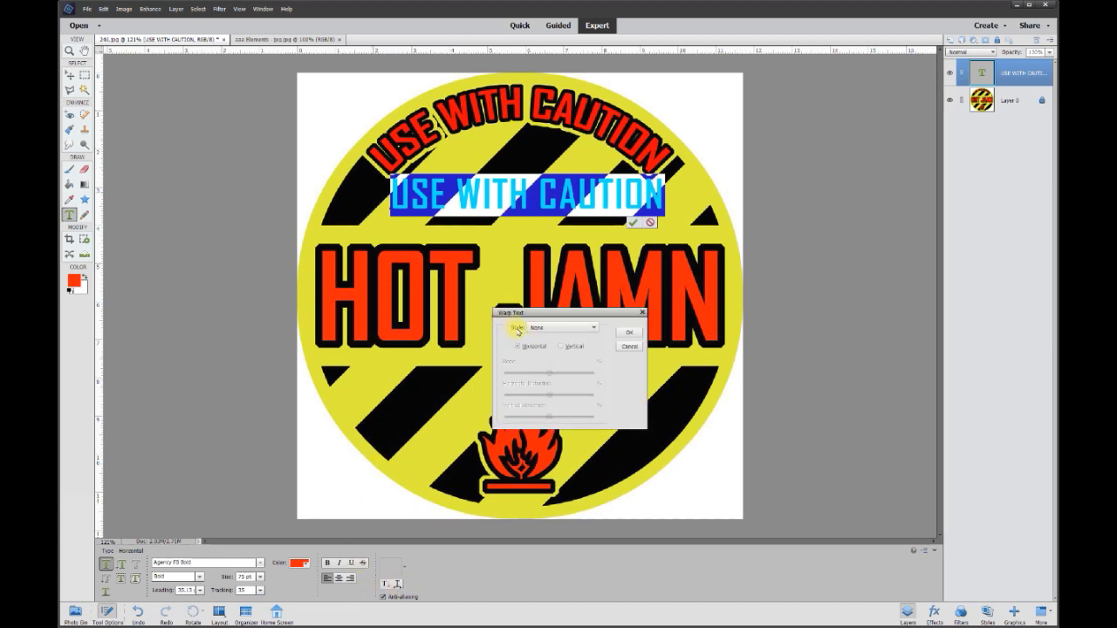
click(572, 329)
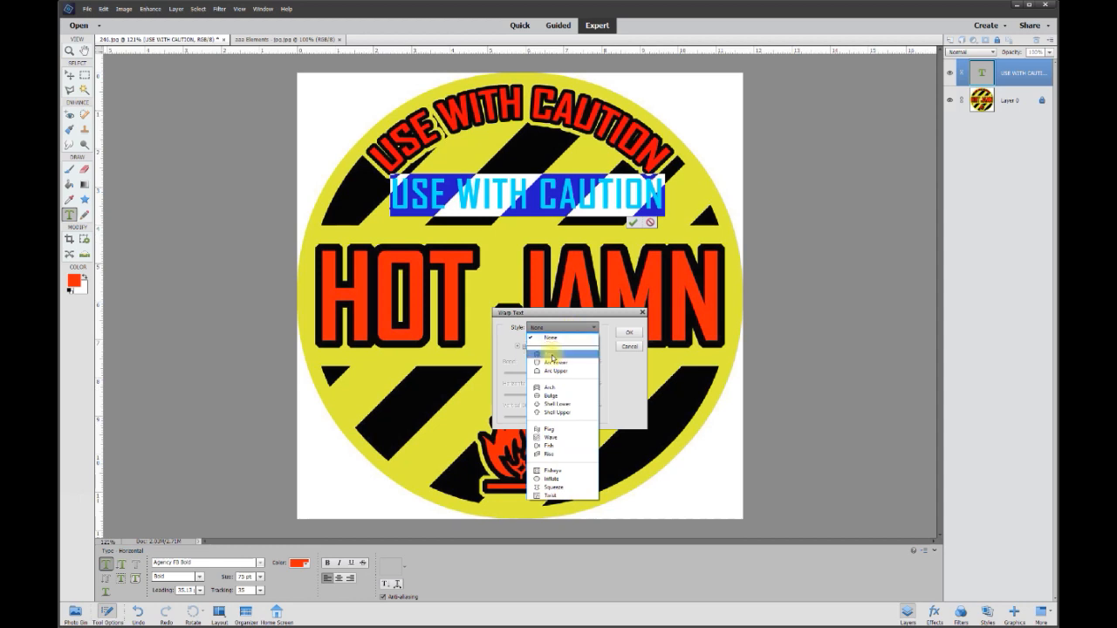
click(553, 355)
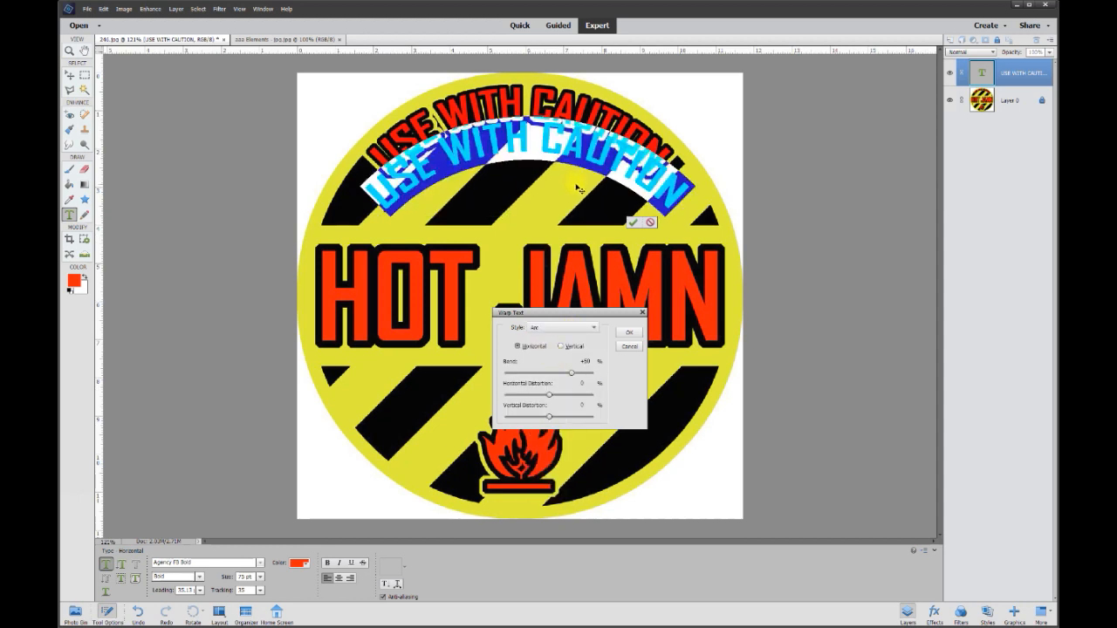
drag(571, 373, 549, 374)
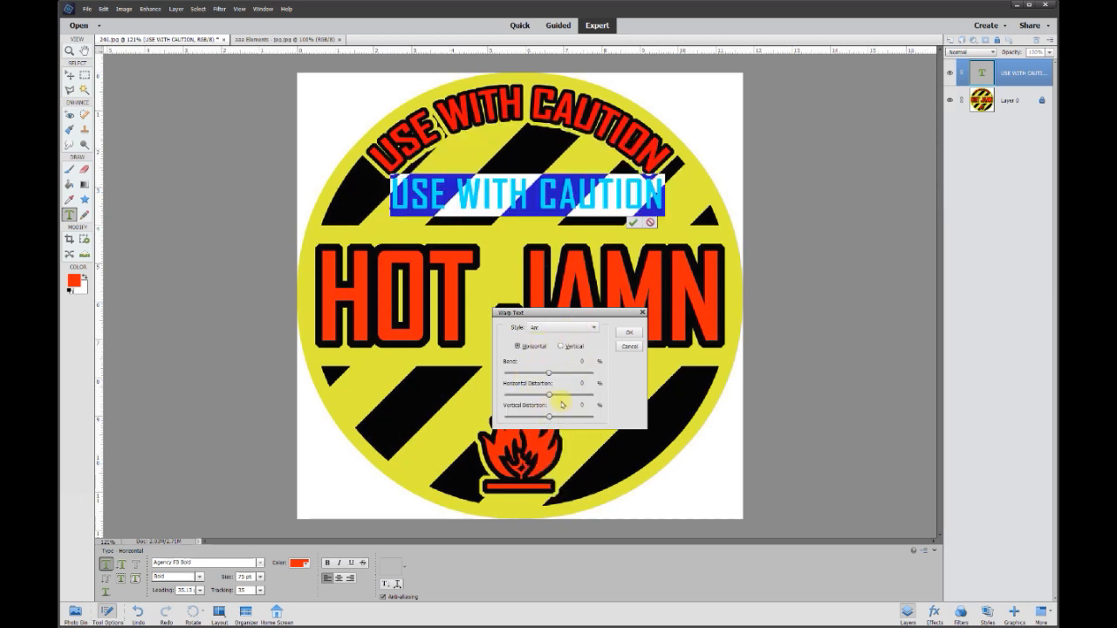
drag(548, 374, 573, 373)
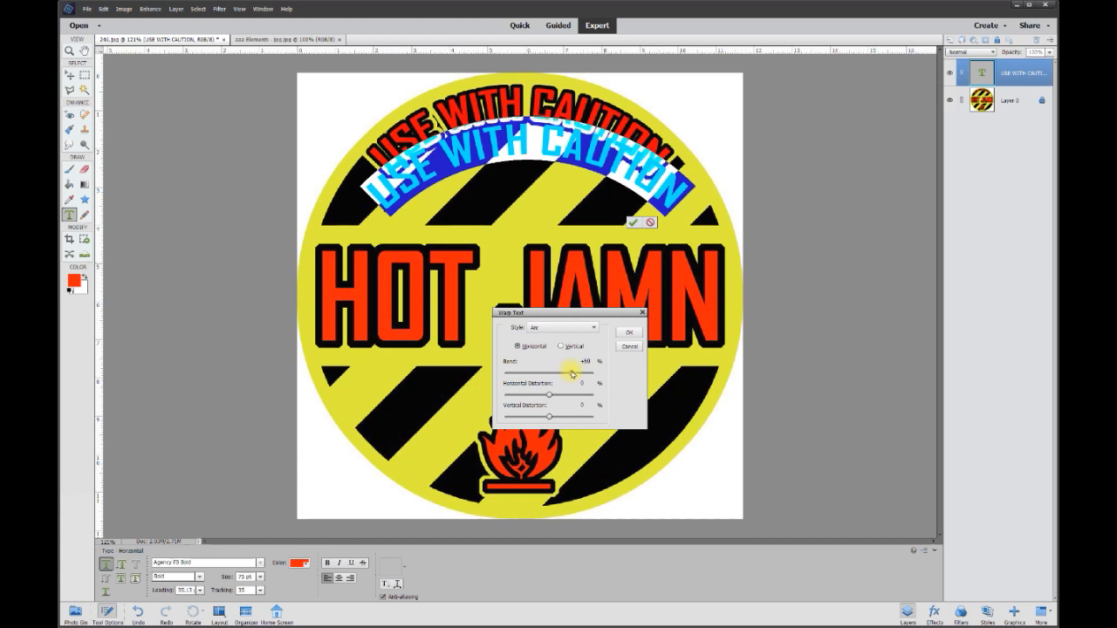
click(629, 333)
click(633, 223)
- Resize the arched text to match the original curved lettering and place it just beneath that lettering
drag(617, 186, 633, 125)
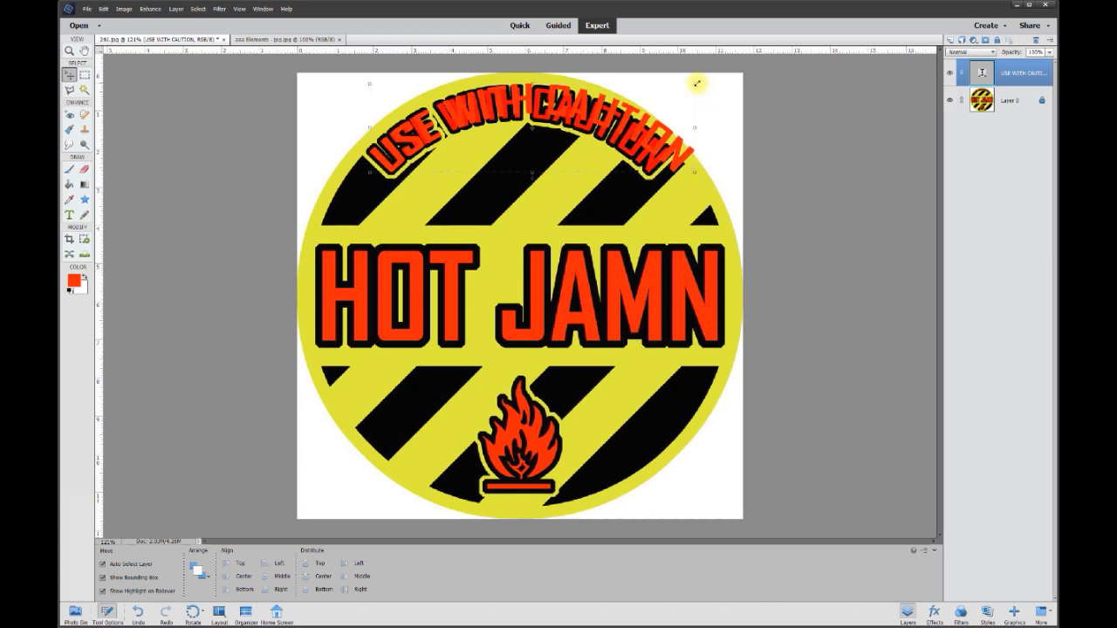
drag(695, 83, 694, 60)
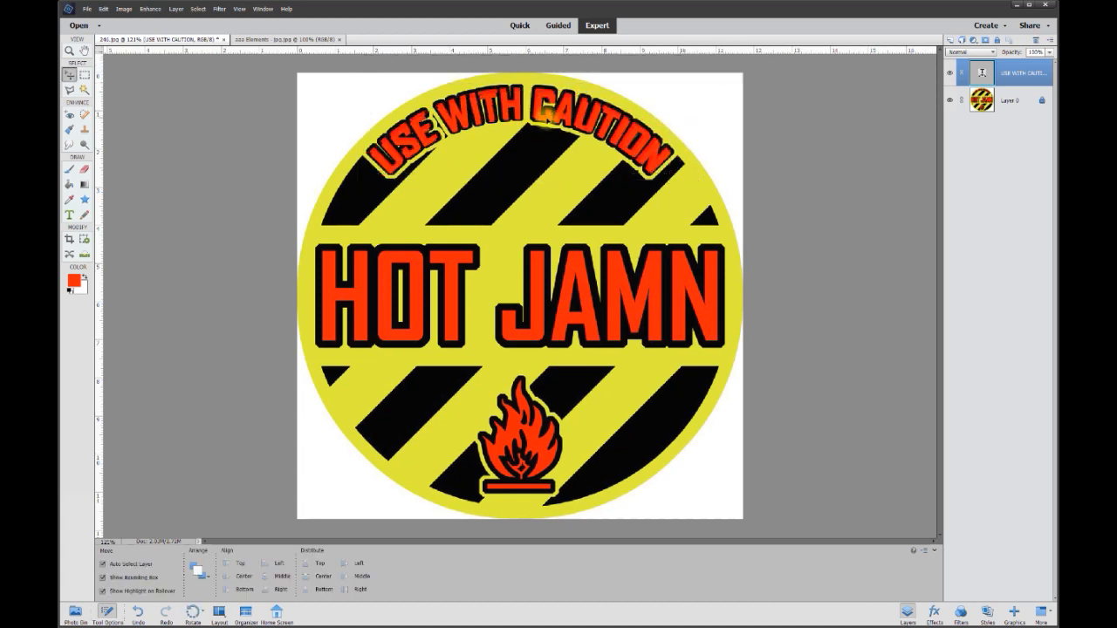
drag(545, 114, 548, 185)
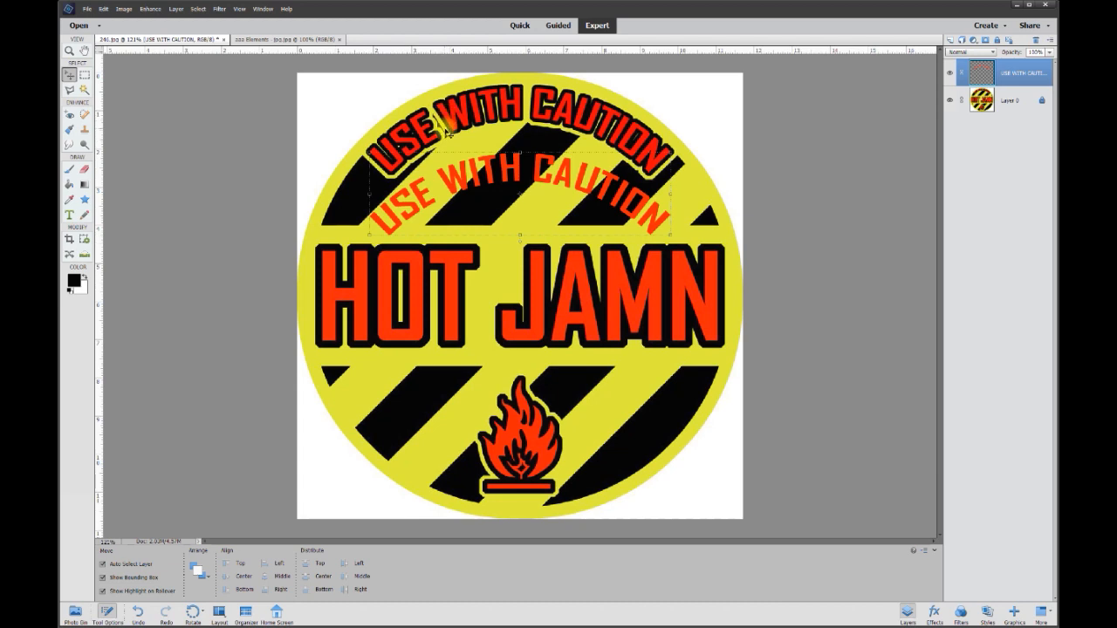
- Add a 7 px black outside stroke to the arched text and nudge its position below the original lettering
right_click(461, 180)
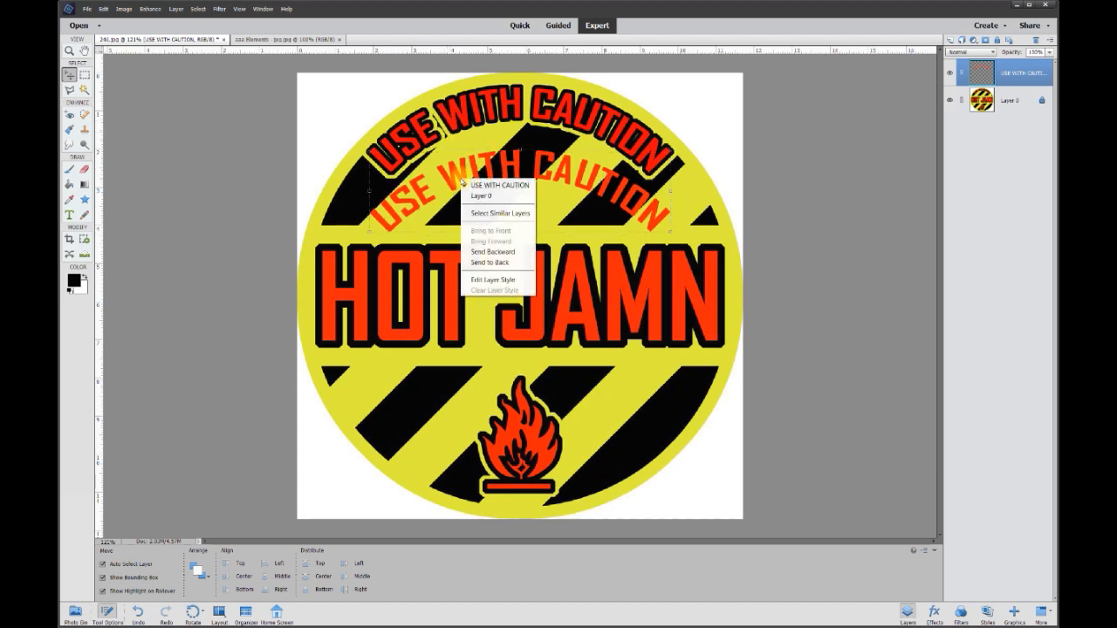
click(493, 279)
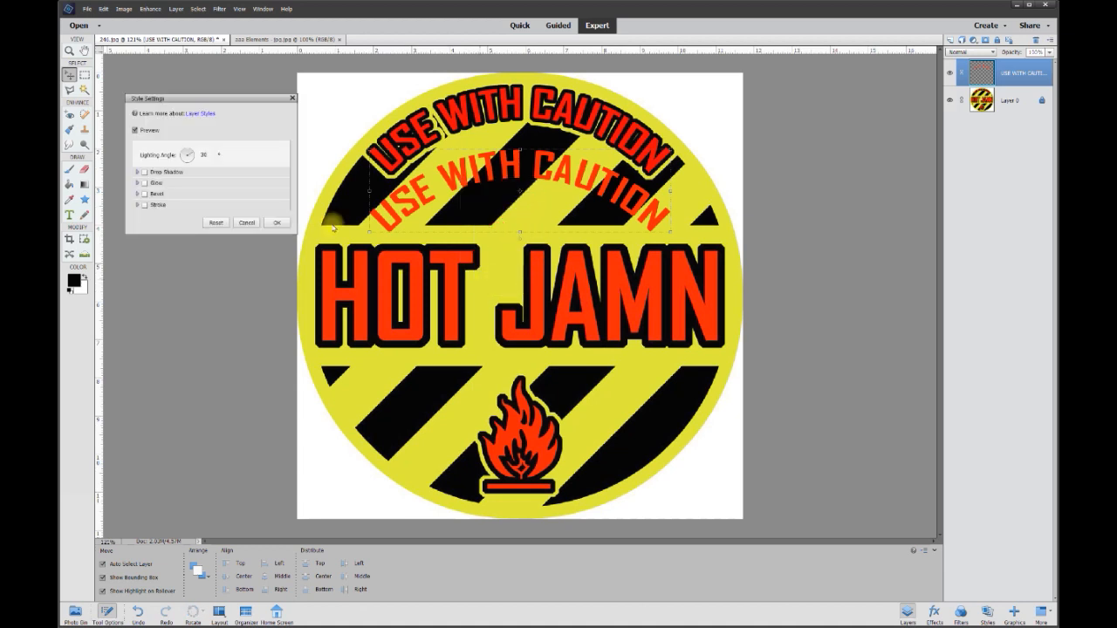
click(145, 205)
click(243, 217)
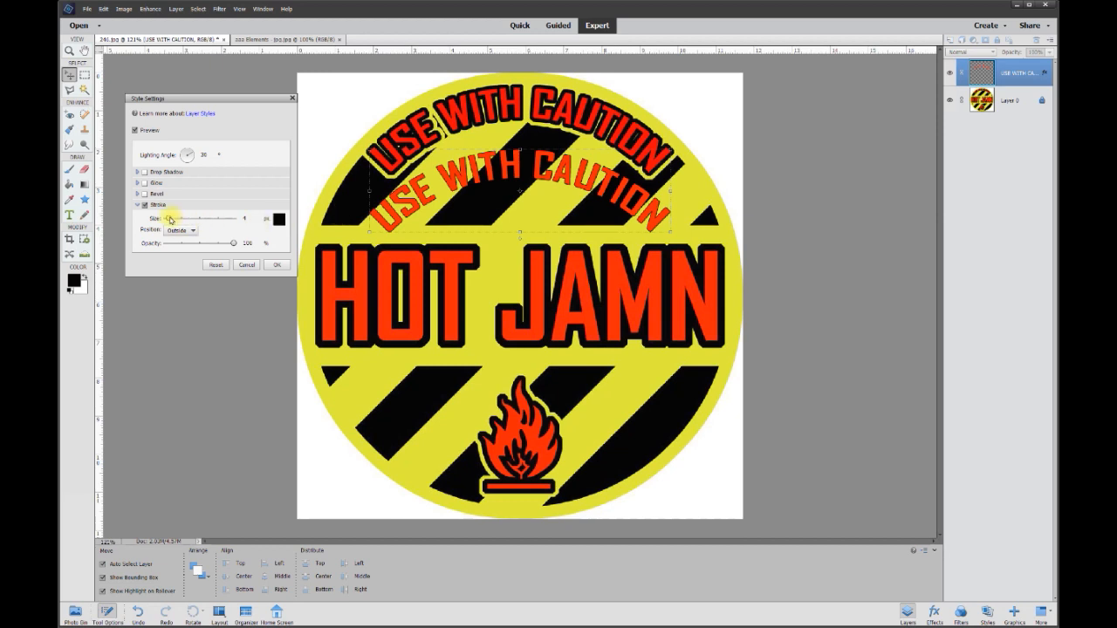
drag(170, 218, 171, 219)
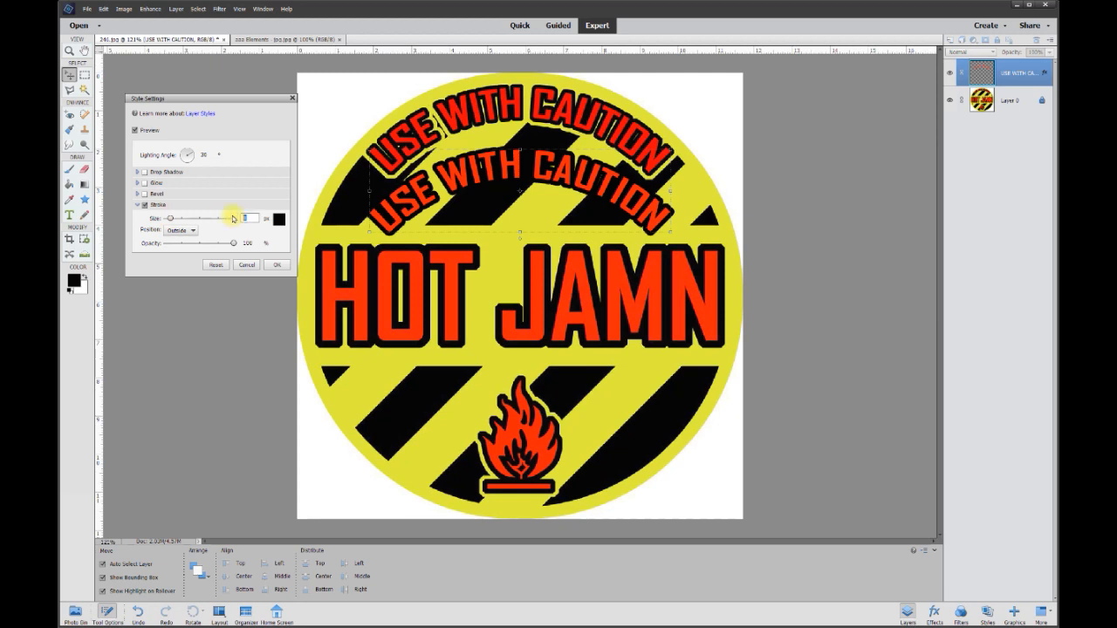
text(7)
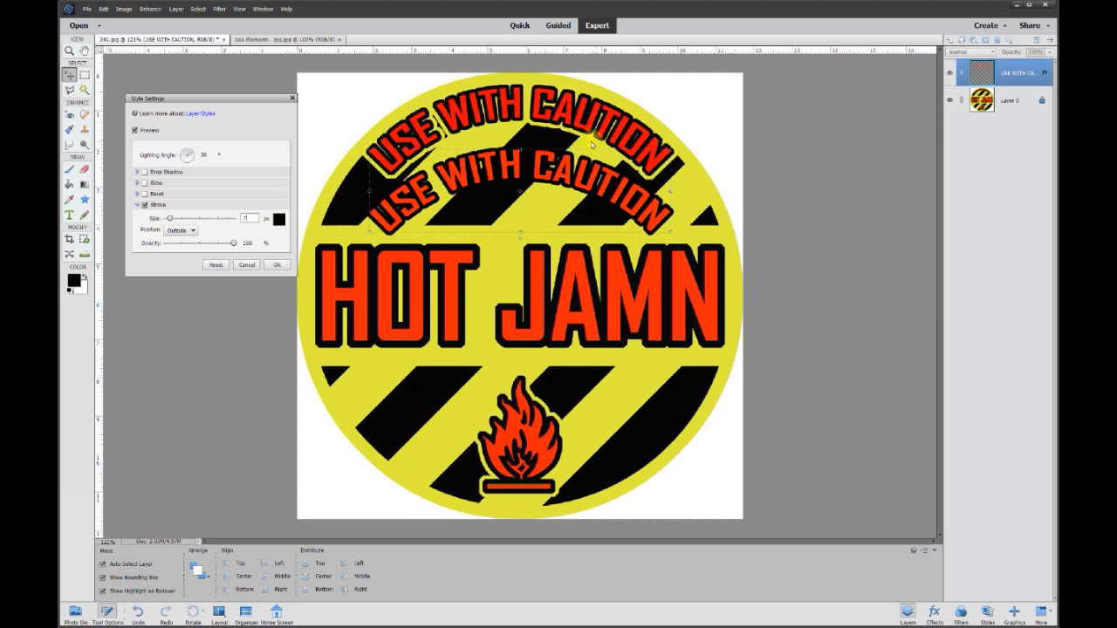
click(279, 266)
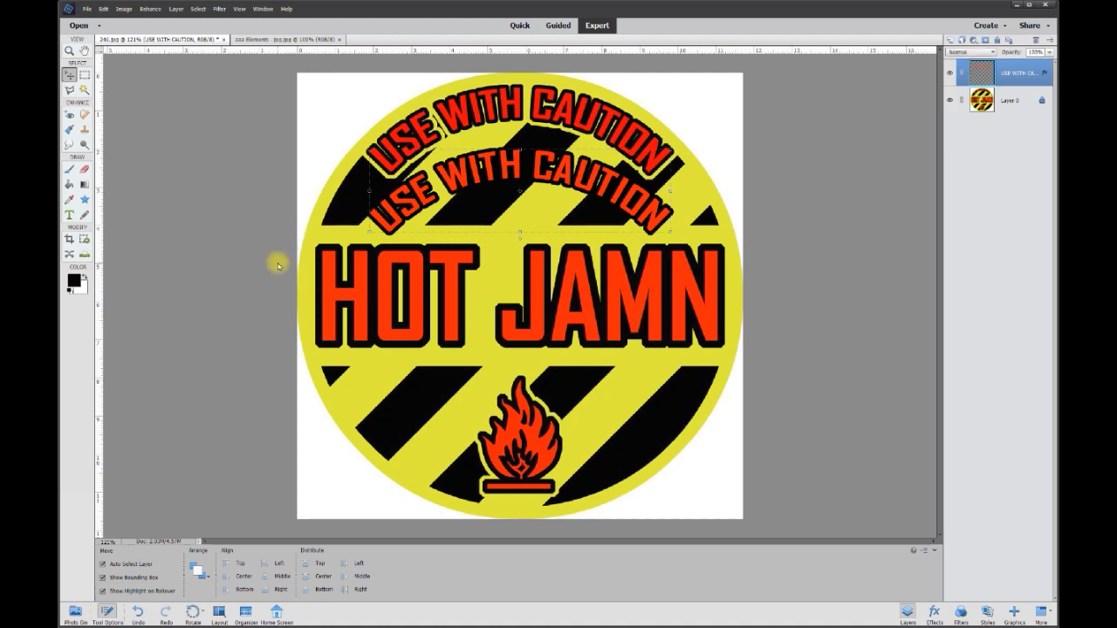
mouse_move(468, 166)
mouse_down()
mouse_move(480, 174)
mouse_move(471, 202)
mouse_move(483, 192)
mouse_move(468, 172)
mouse_up()
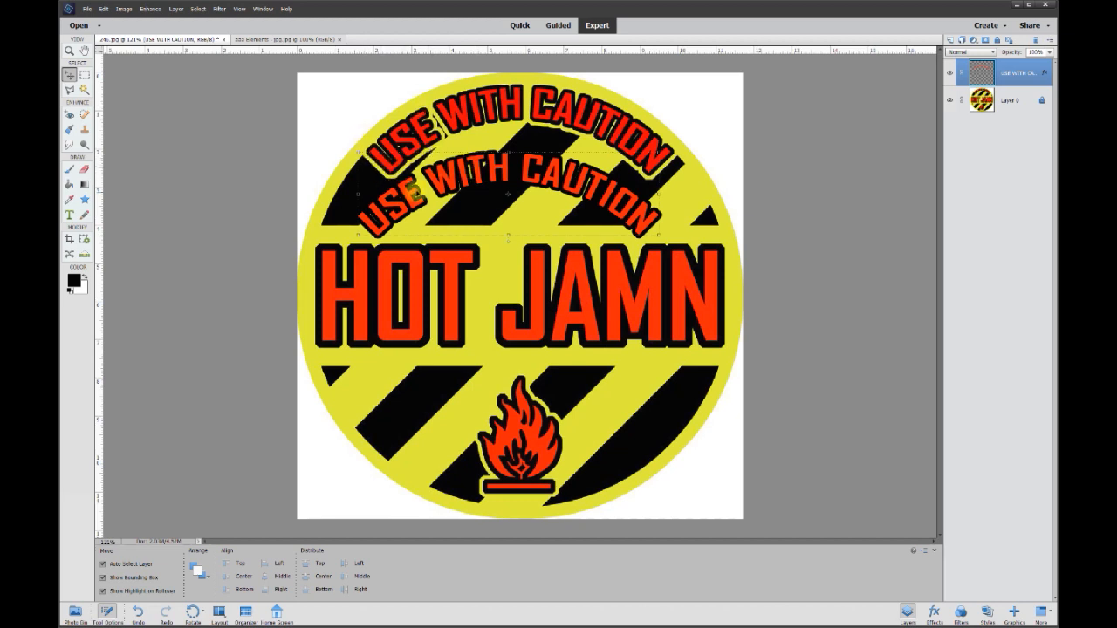
- Align the arched text beneath the original curved lettering, simplify its layer, and shift the simplified text slightly down
drag(596, 193, 609, 195)
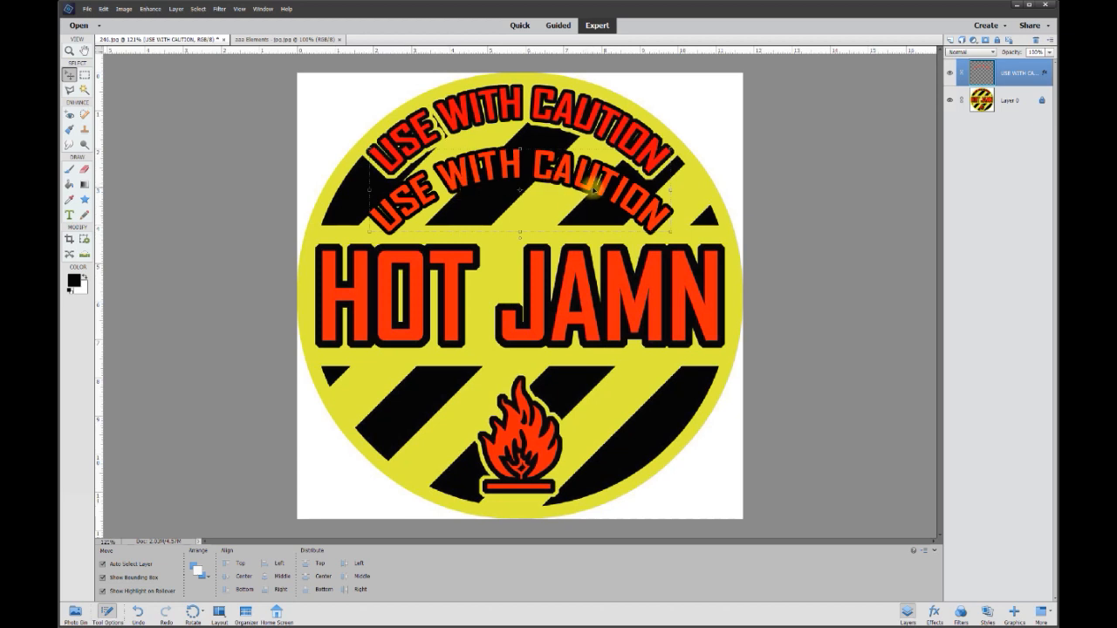
right_click(1010, 75)
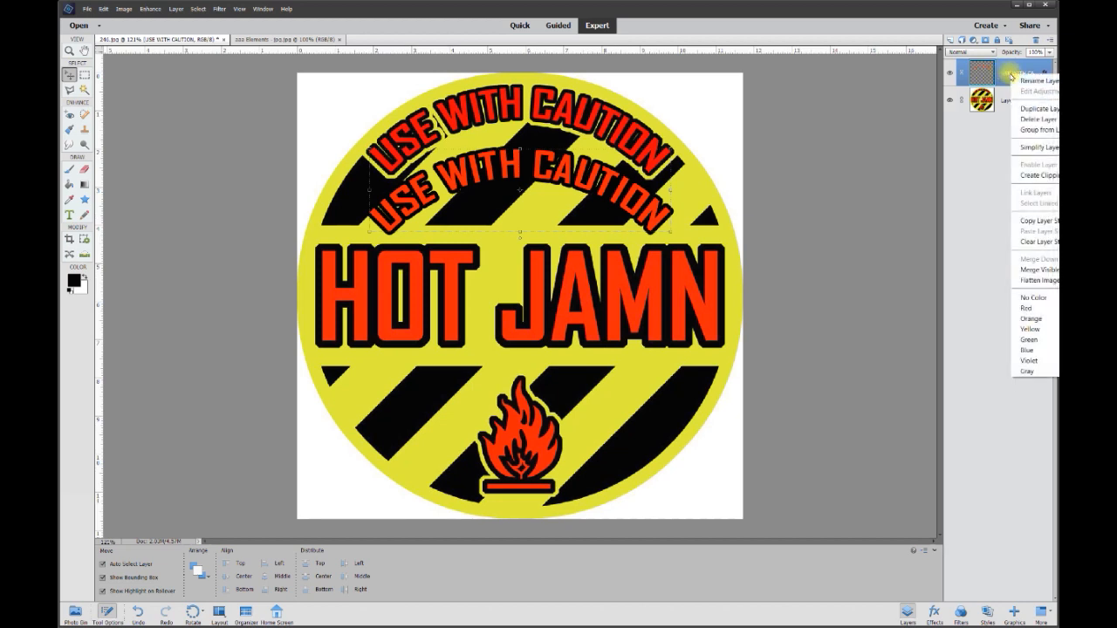
click(1045, 147)
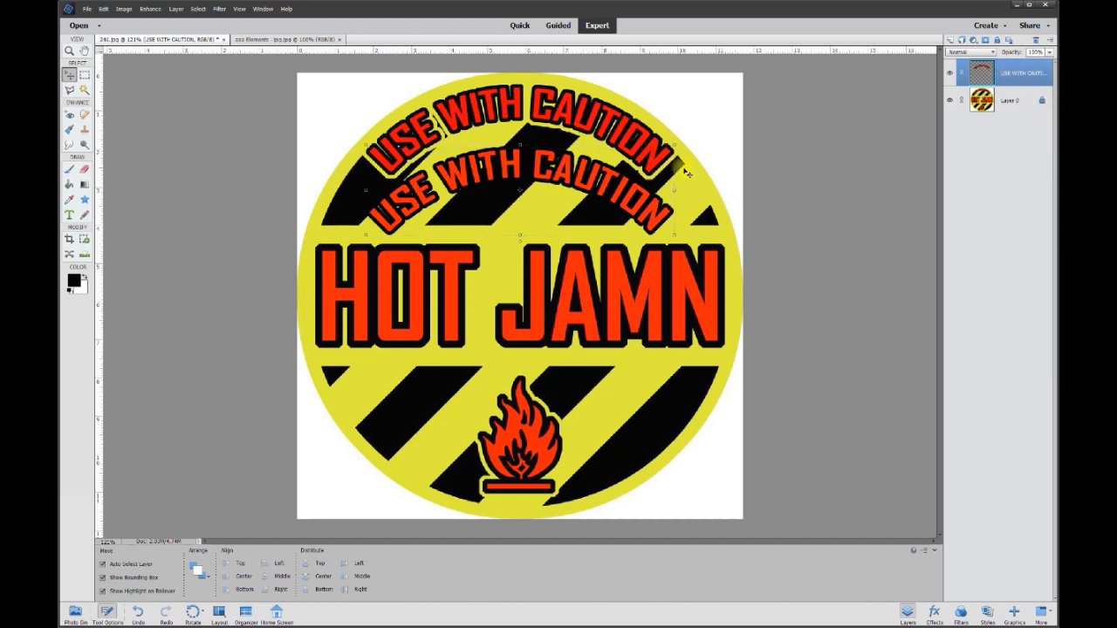
mouse_move(623, 183)
mouse_down()
mouse_move(659, 206)
mouse_move(653, 191)
mouse_move(630, 190)
mouse_up()
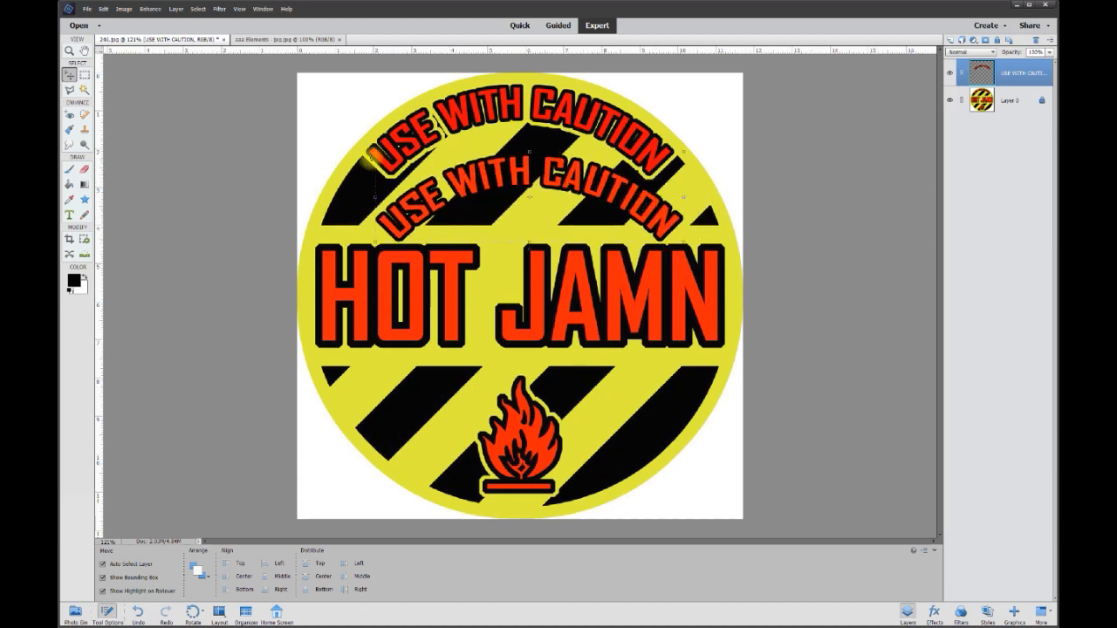
- Add a second outside stroke of 5 px to the simplified USE WITH CAUTION layer
right_click(521, 178)
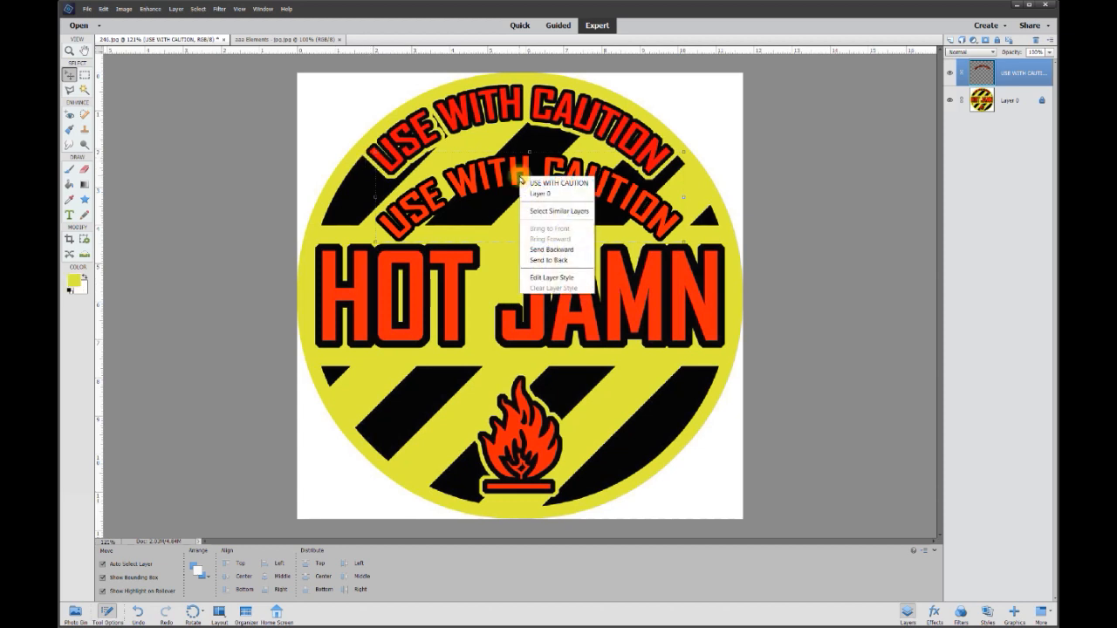
click(569, 278)
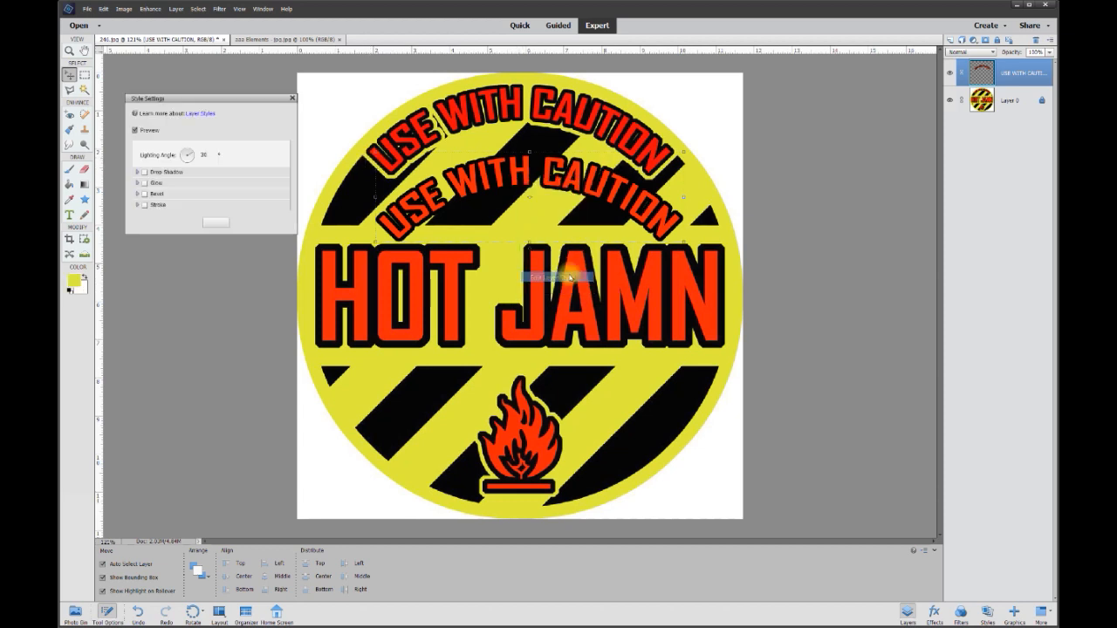
drag(225, 103, 218, 95)
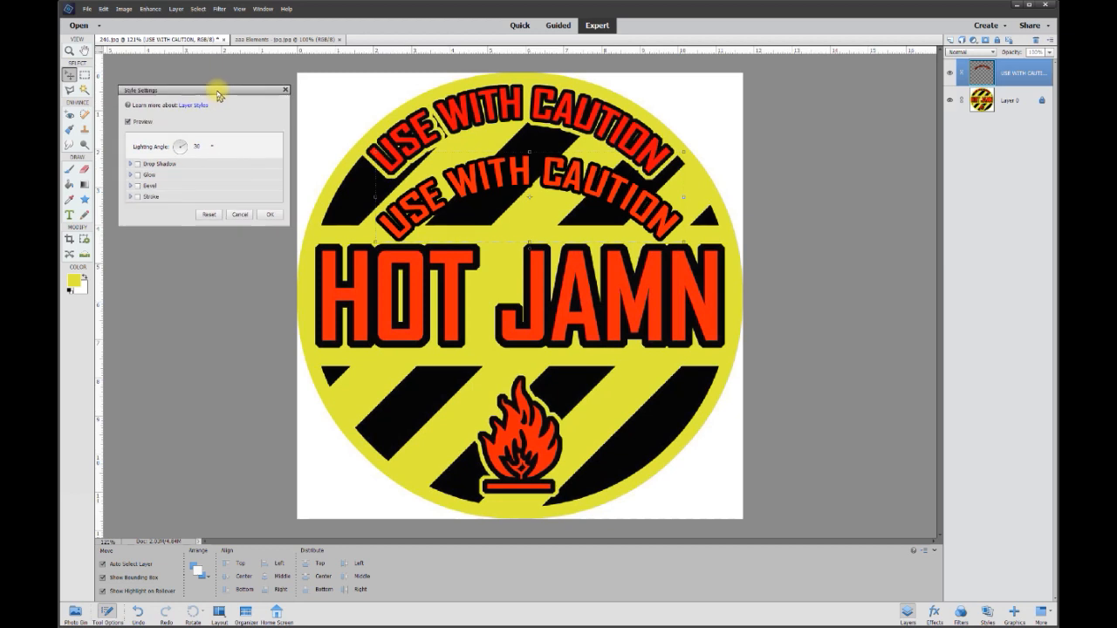
click(137, 196)
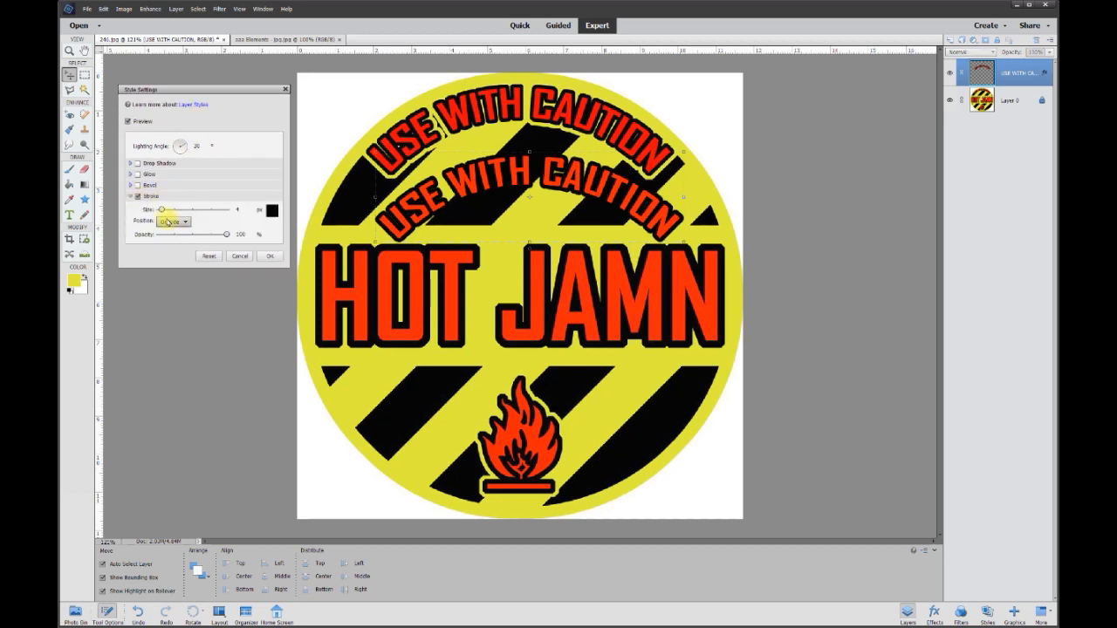
drag(163, 212, 165, 213)
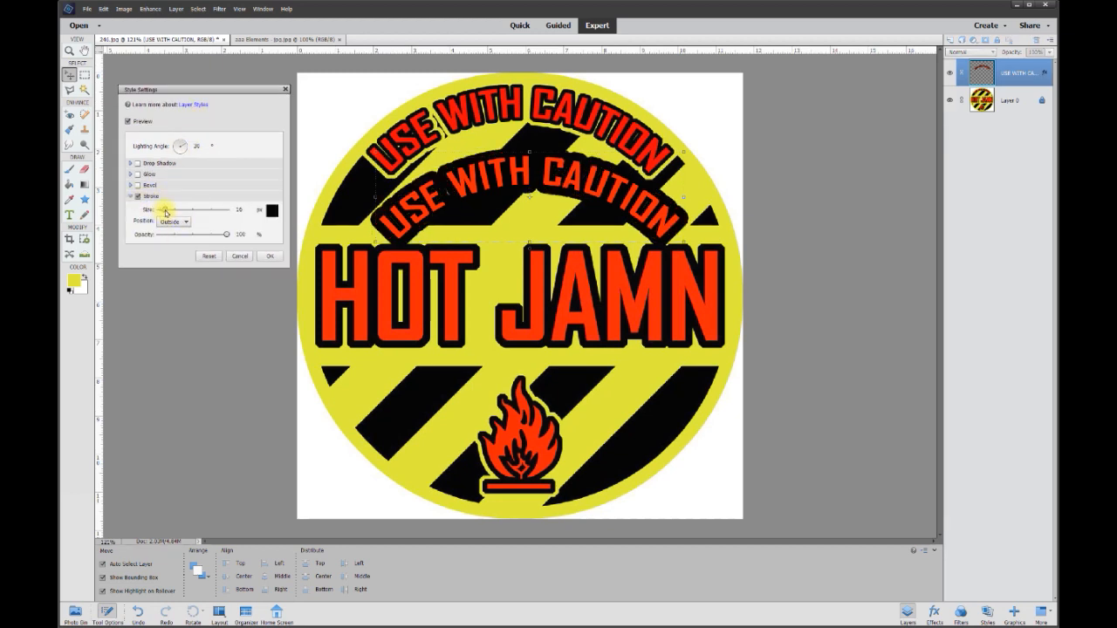
text(5)
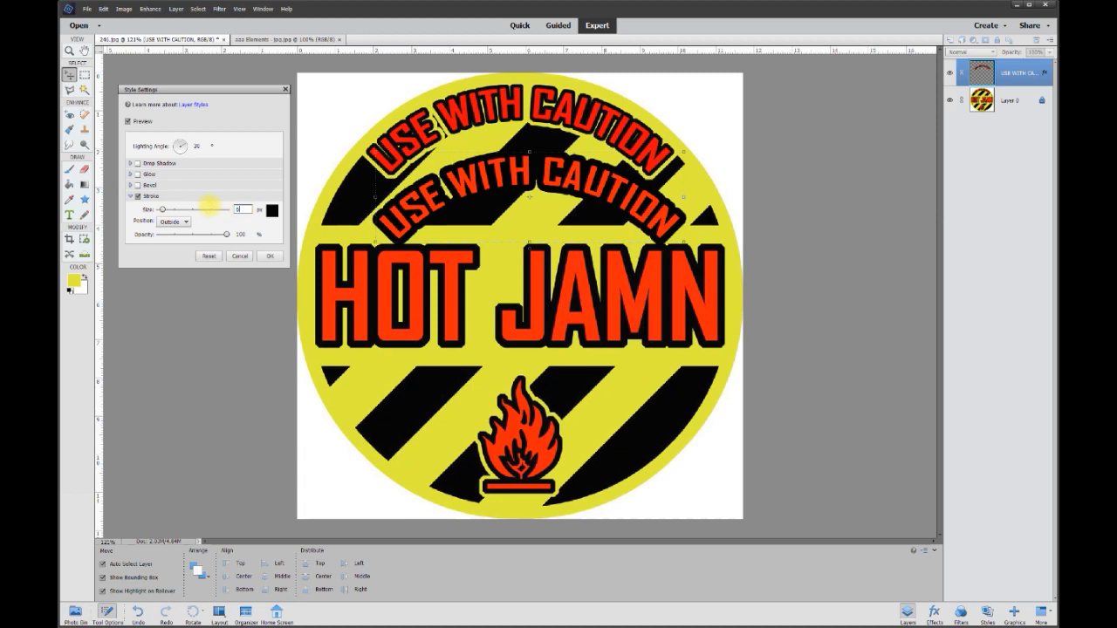
- Colour the new stroke with the yellow sampled from the label's background and apply the layer style
click(272, 211)
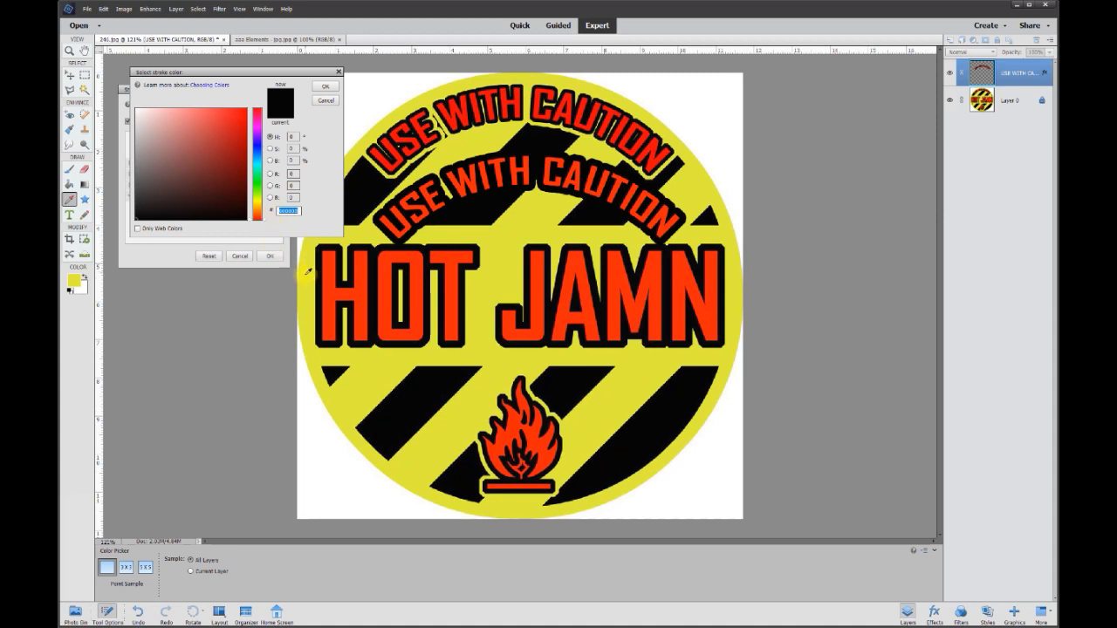
click(312, 284)
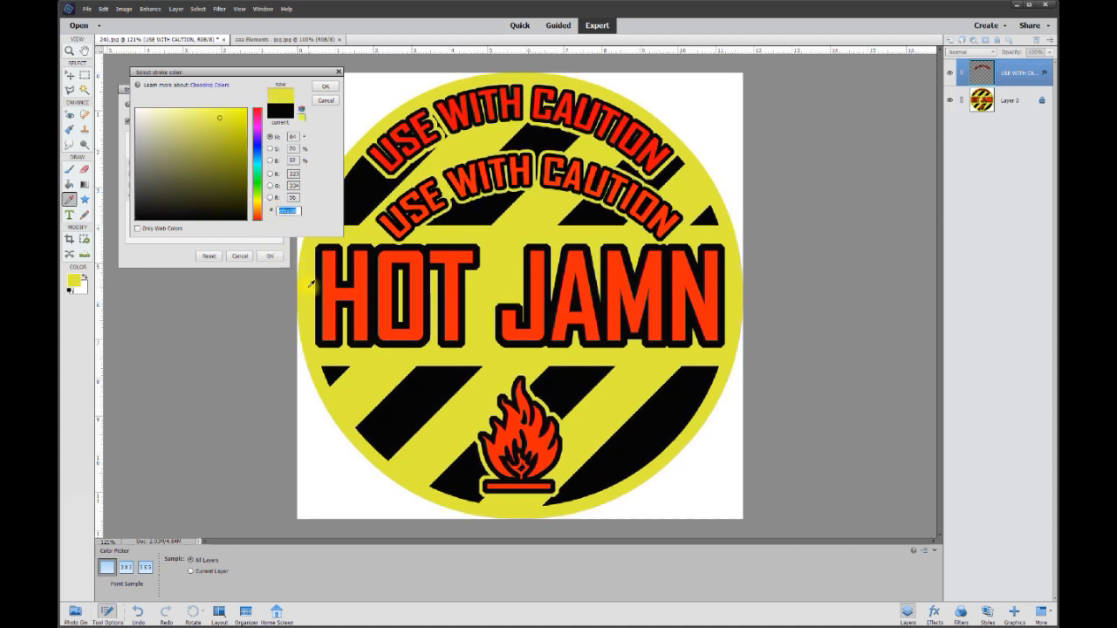
click(325, 89)
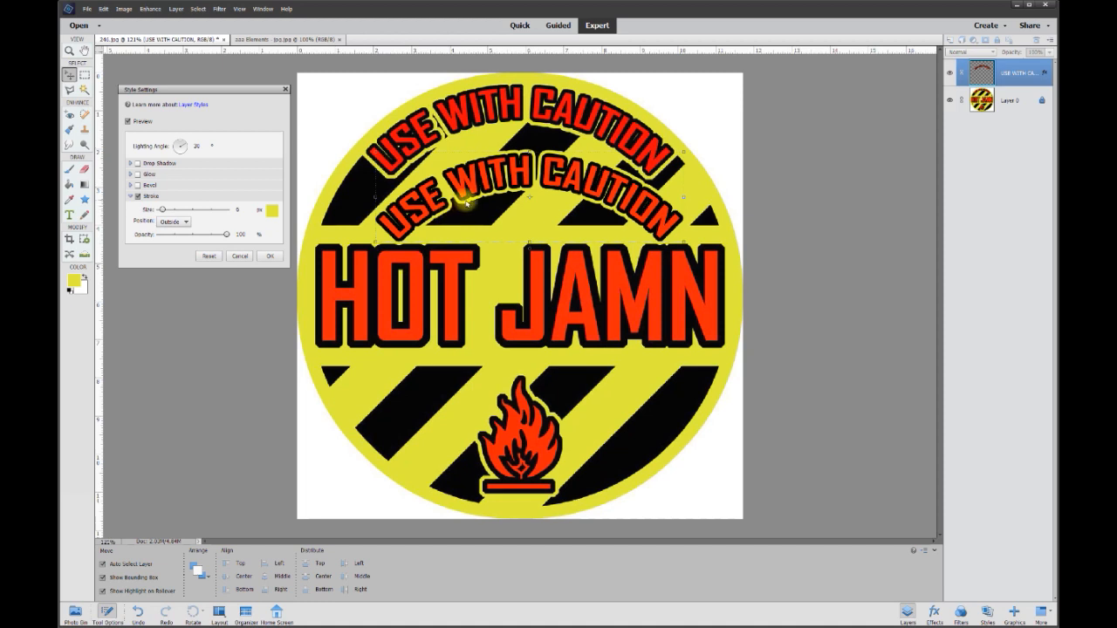
click(269, 255)
- Move the double-outlined arched text up over the label's original curved lettering and deselect it
drag(524, 178, 519, 116)
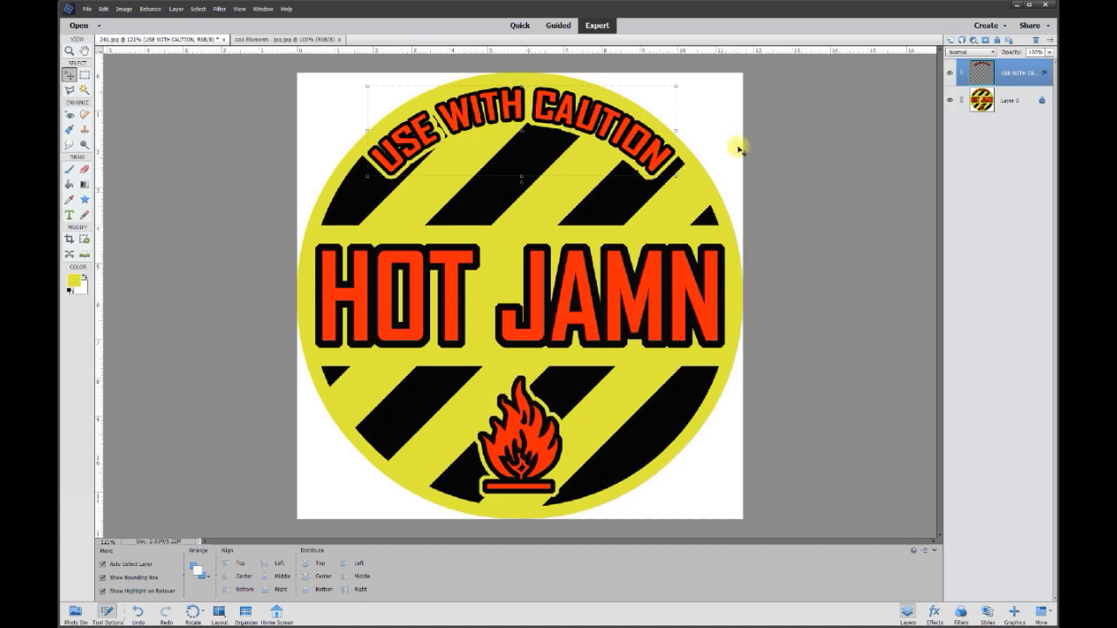
click(867, 140)
- Toggle the USE WITH CAUTION layer's visibility repeatedly to compare the recreated text with the original lettering
click(950, 73)
click(950, 73)
click(950, 73)
click(950, 74)
click(950, 73)
click(950, 73)
click(950, 73)
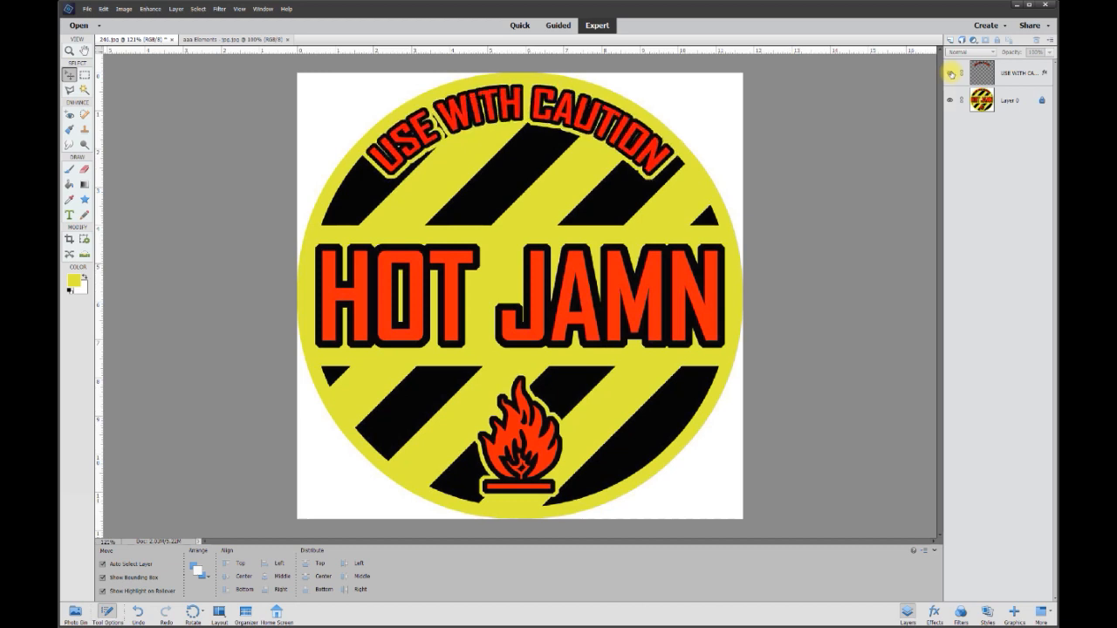
click(950, 74)
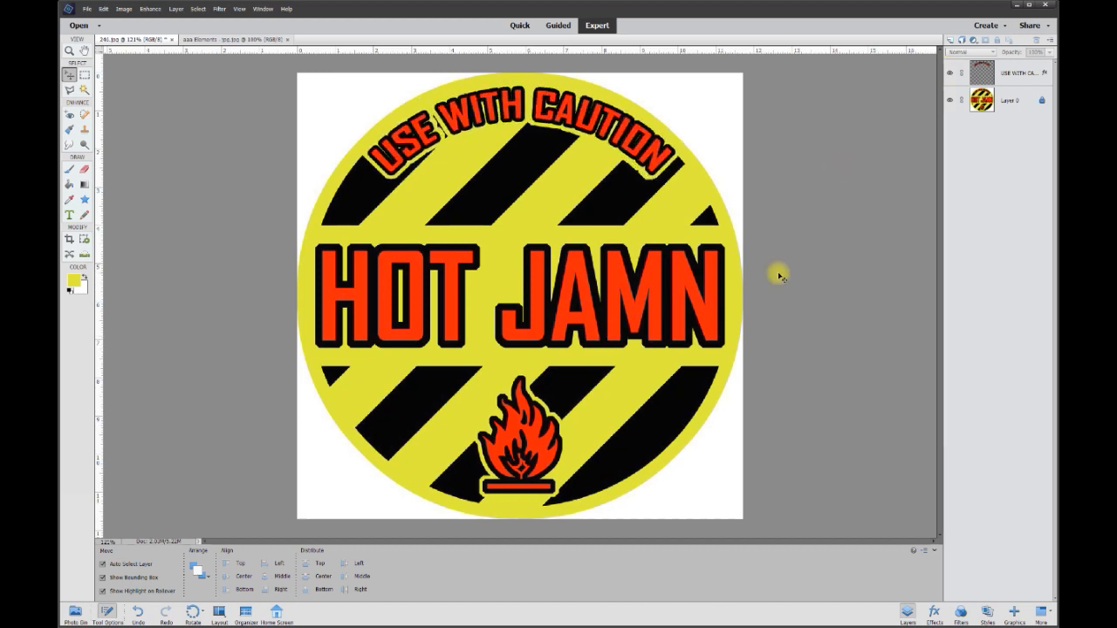